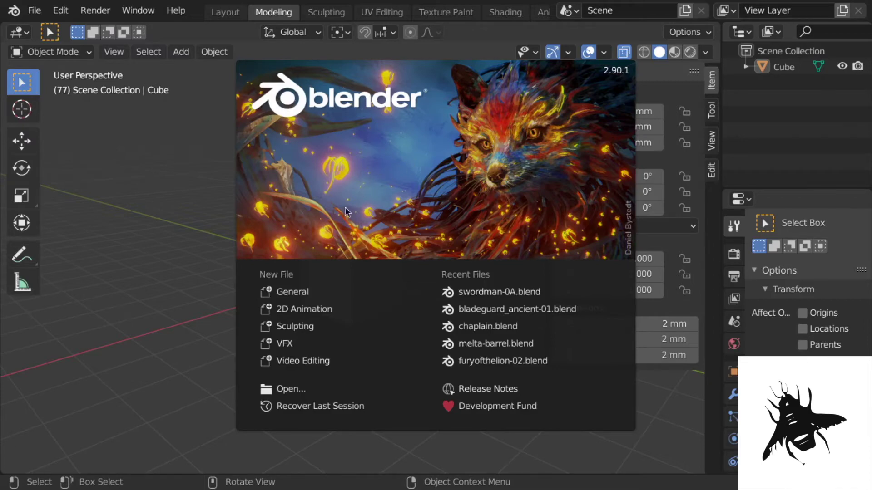
# Step: Close the splash screen and zoom in and out on the default cube
pyautogui.click(331, 176)
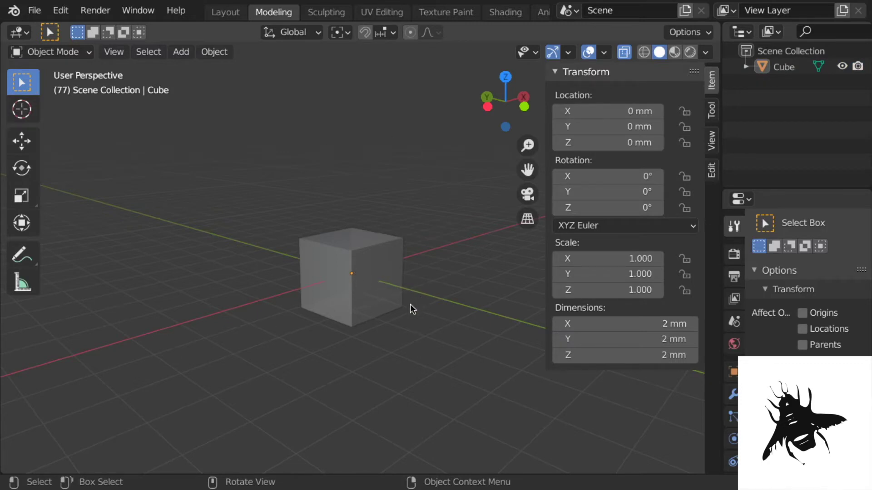
pyautogui.scroll(-2, 408, 306)
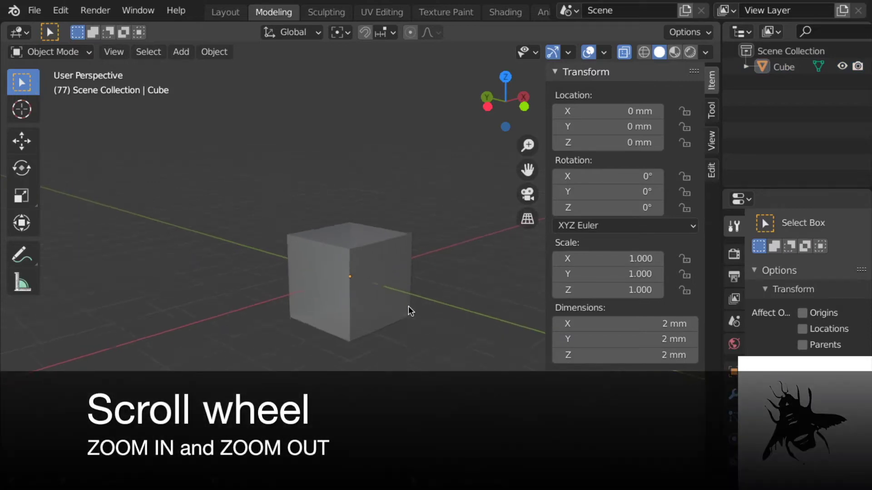
pyautogui.scroll(-3, 408, 307)
pyautogui.scroll(5, 408, 307)
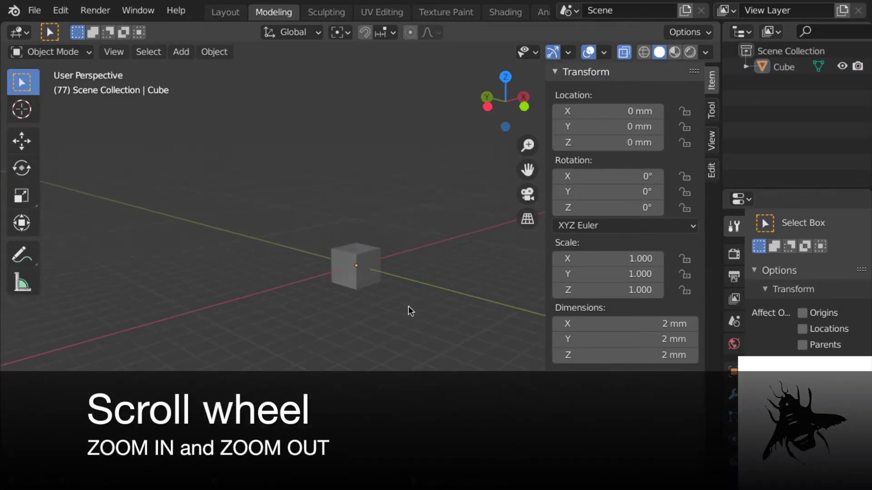
pyautogui.scroll(1, 407, 306)
pyautogui.scroll(-5, 408, 306)
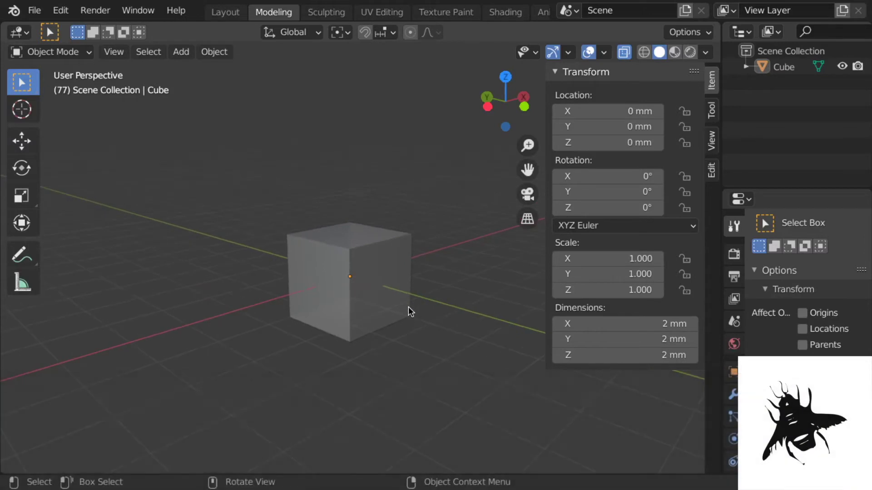
pyautogui.scroll(6, 408, 307)
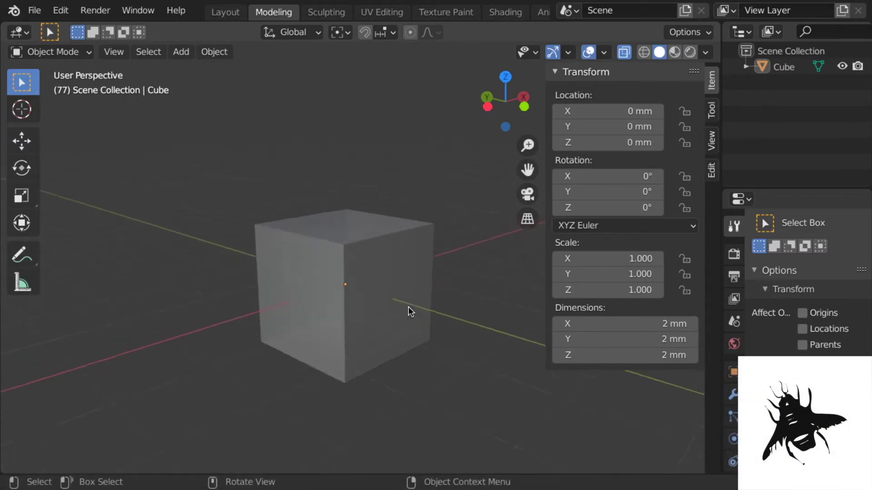
pyautogui.scroll(-7, 408, 306)
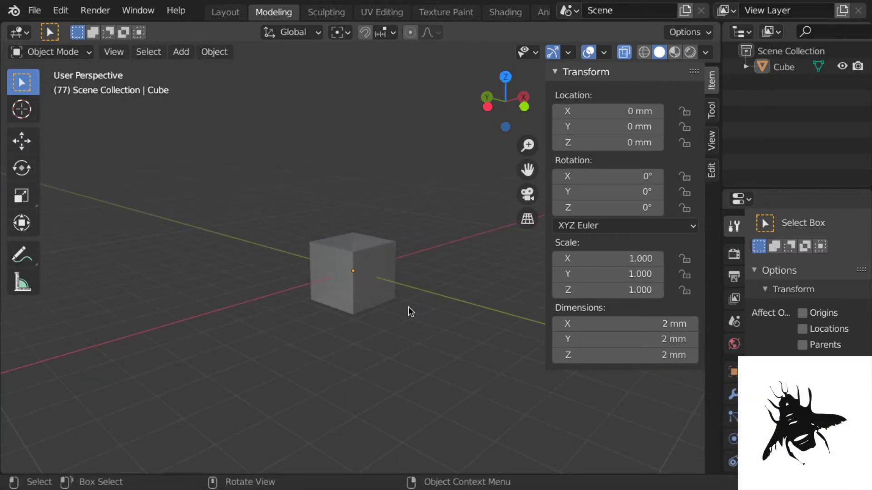
pyautogui.scroll(5, 408, 306)
pyautogui.scroll(1, 408, 307)
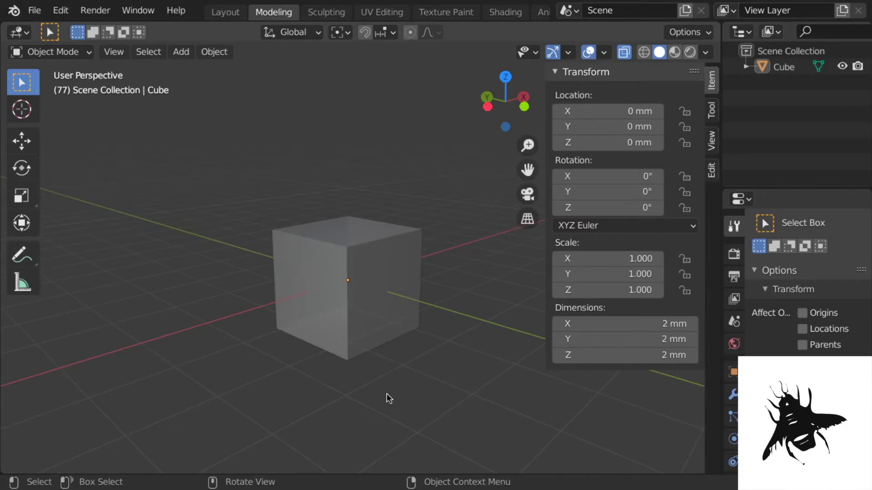
pyautogui.click(394, 312)
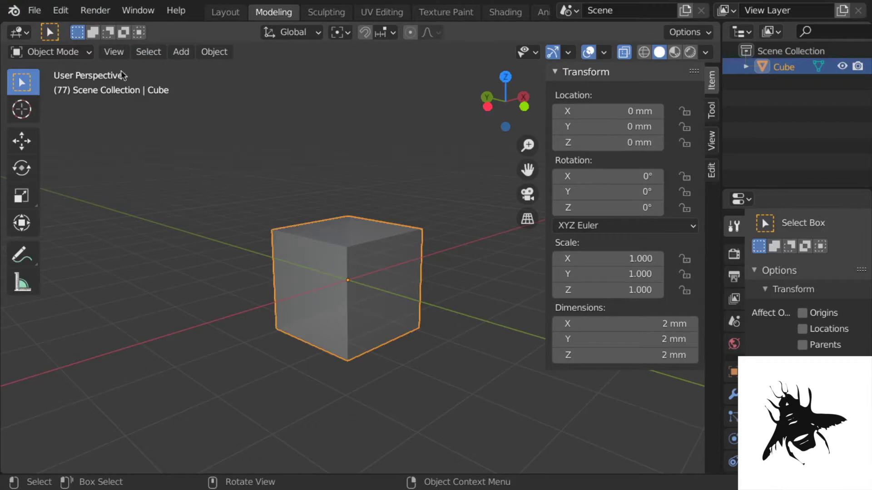
pyautogui.click(260, 210)
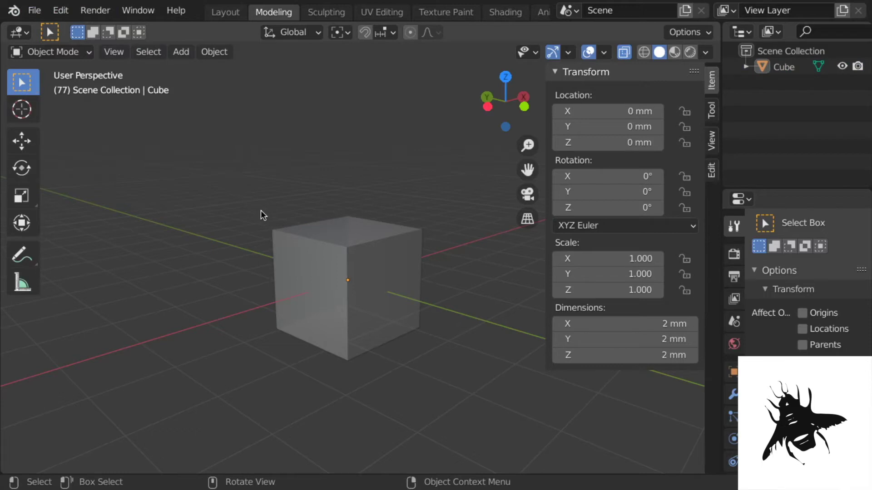
pyautogui.rightClick(261, 211)
pyautogui.rightClick(340, 257)
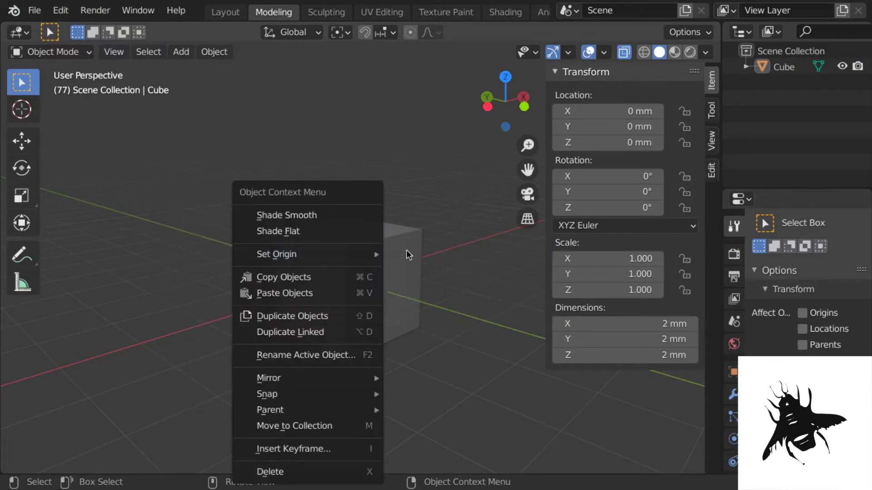
pyautogui.click(53, 13)
pyautogui.click(97, 243)
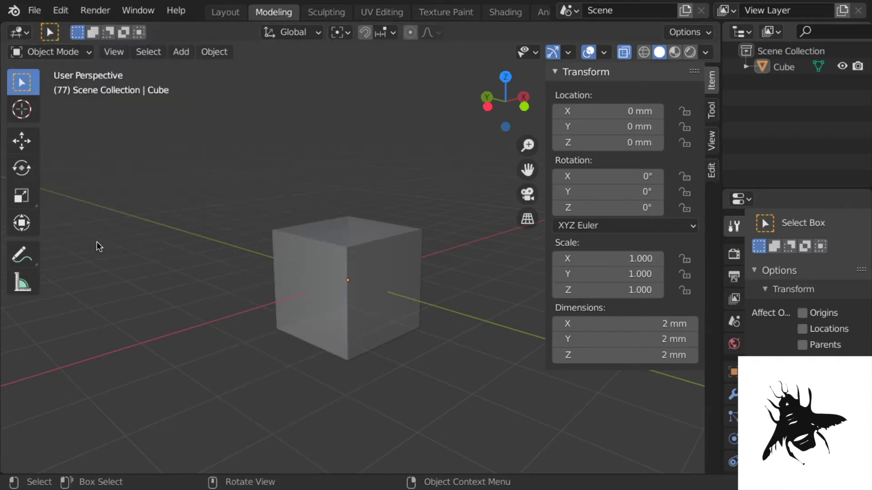
pyautogui.click(80, 67)
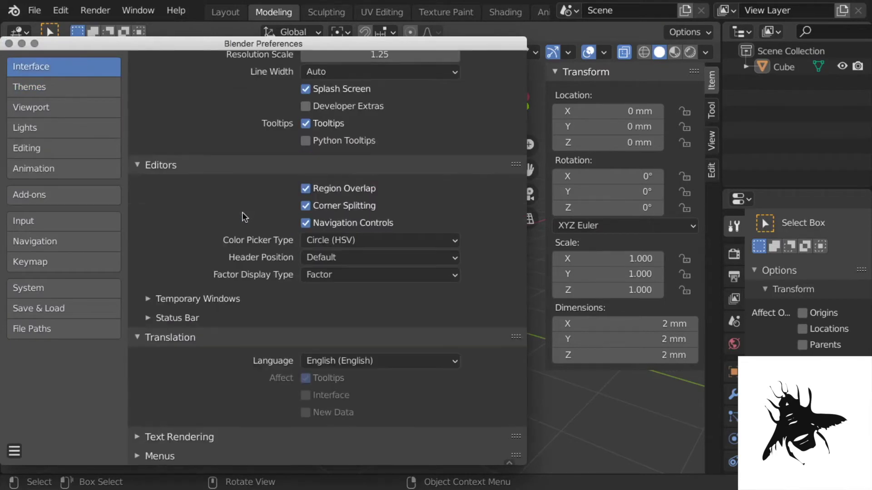
pyautogui.scroll(2, 243, 216)
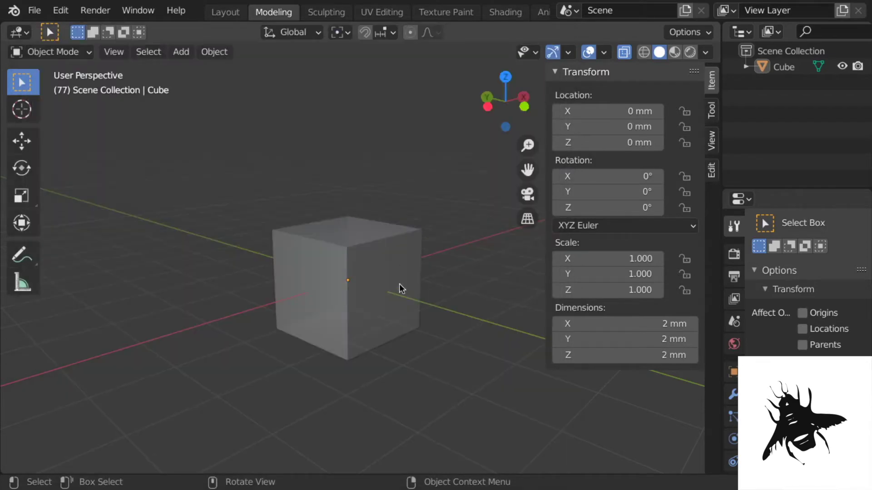
# Step: Zoom and orbit the view around the default cube
pyautogui.scroll(2, 397, 290)
pyautogui.scroll(-3, 397, 291)
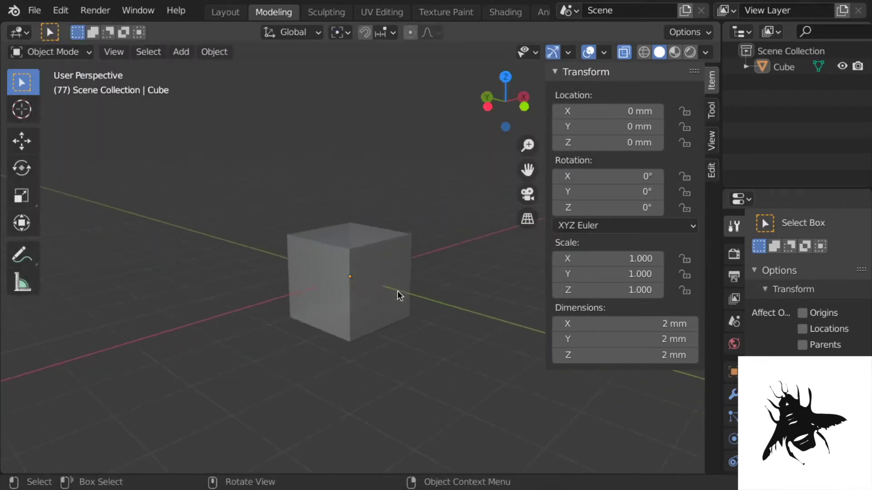
pyautogui.scroll(-4, 396, 291)
pyautogui.scroll(4, 397, 292)
pyautogui.press('ctrl')
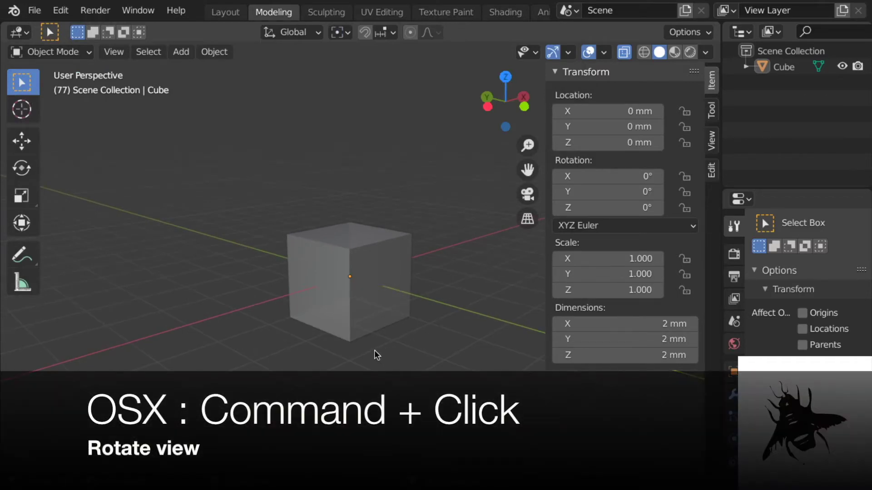
pyautogui.keyDown('ctrl'); pyautogui.moveTo(370, 353); pyautogui.dragTo(350, 371); pyautogui.keyUp('ctrl')
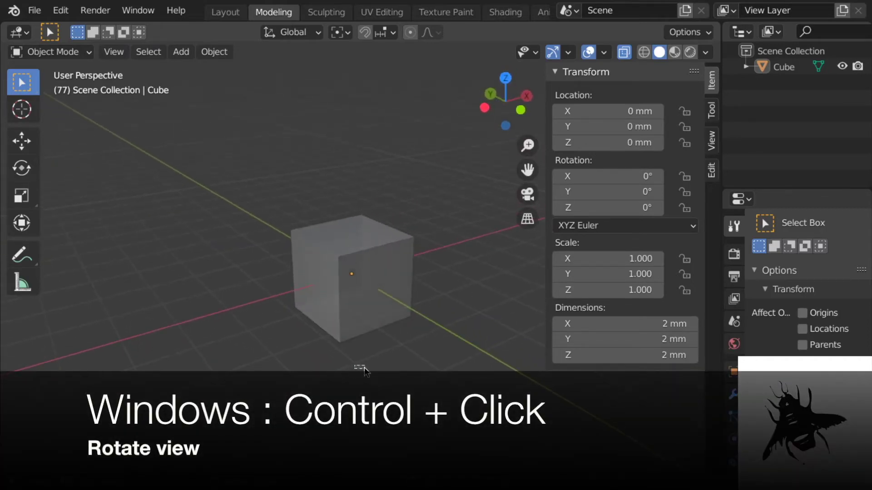
pyautogui.keyDown('ctrl'); pyautogui.moveTo(357, 359); pyautogui.dragTo(395, 369); pyautogui.keyUp('ctrl')
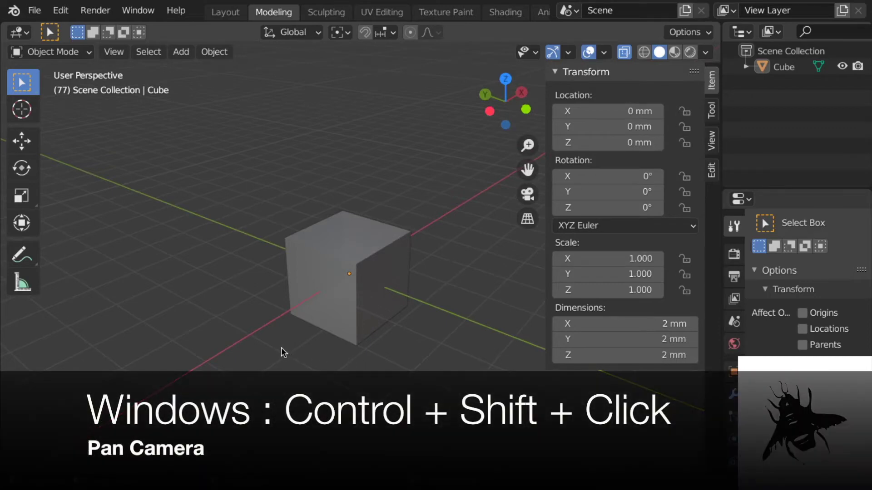
# Step: Pan the view sideways and re-centre the cube
pyautogui.keyDown('shift'); pyautogui.moveTo(266, 344); pyautogui.dragTo(371, 331, button='middle'); pyautogui.keyUp('shift')
pyautogui.scroll(2, 370, 330)
pyautogui.scroll(-6, 370, 330)
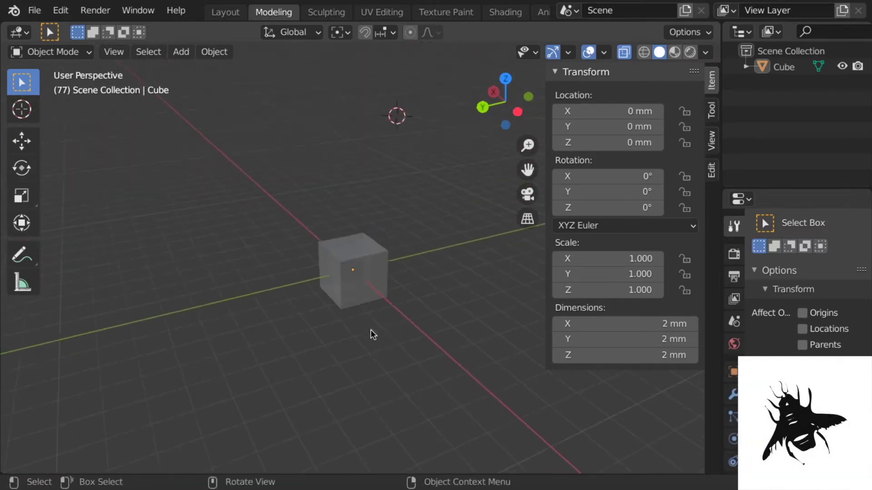
pyautogui.moveTo(347, 333)
pyautogui.keyDown('shift'); pyautogui.mouseDown(button='middle')
pyautogui.moveTo(435, 339)
pyautogui.moveTo(304, 347)
pyautogui.moveTo(352, 340)
pyautogui.moveTo(345, 323)
pyautogui.mouseUp(button='middle'); pyautogui.keyUp('shift')
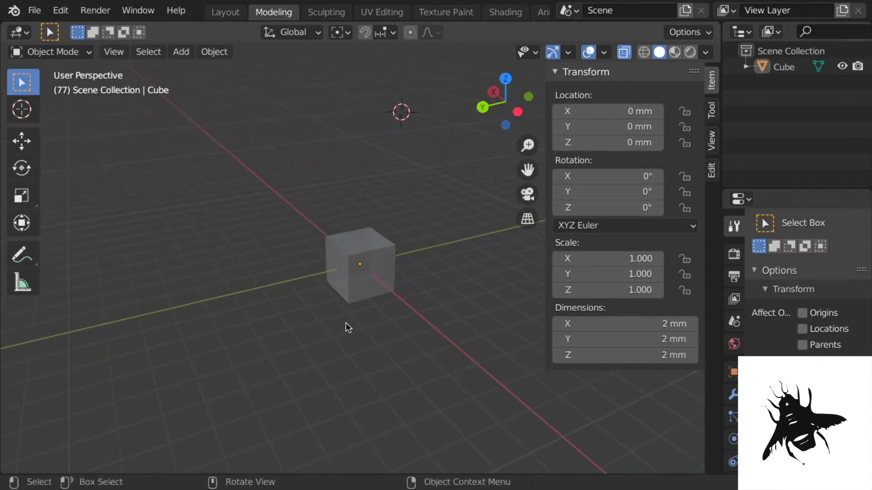
# Step: Snap to Front Orthographic view, then orbit back into a perspective view of the cube
pyautogui.click(58, 10)
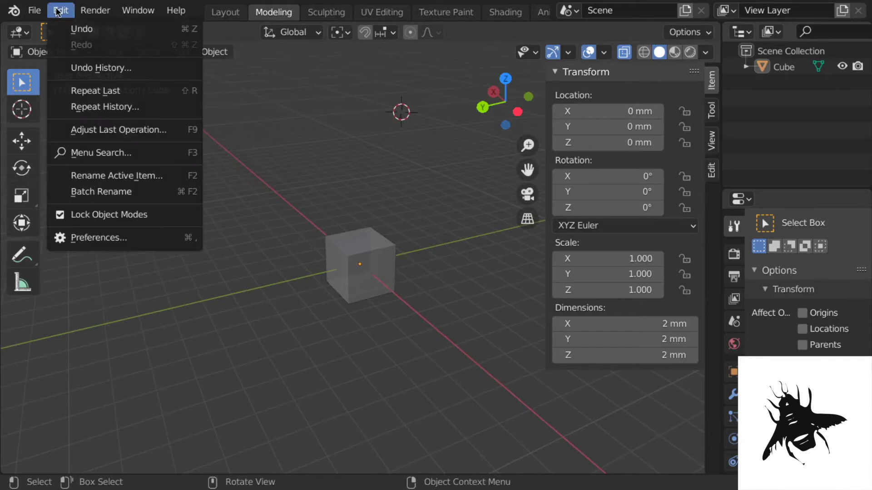
pyautogui.click(57, 10)
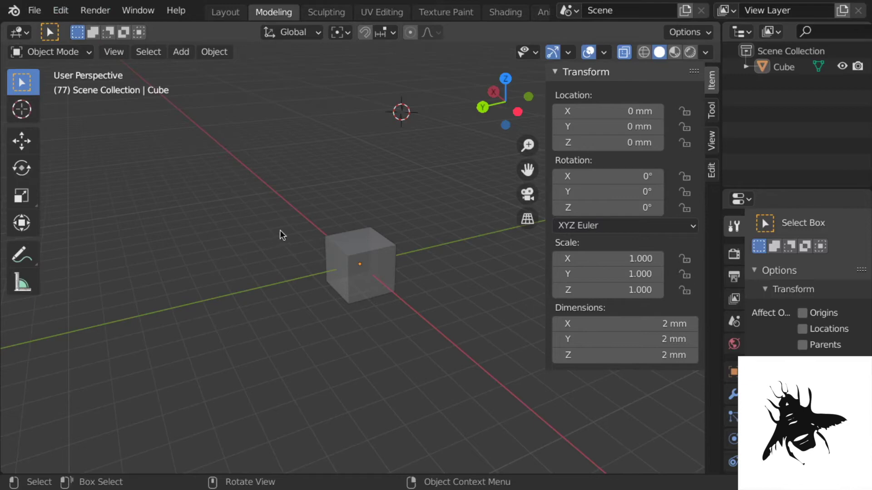
pyautogui.press('KP_1')
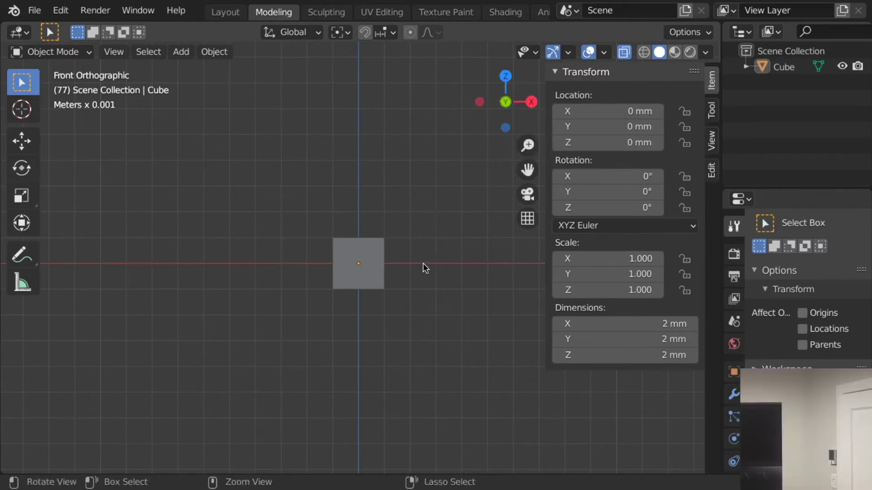
pyautogui.moveTo(423, 263); pyautogui.dragTo(264, 296, button='middle')
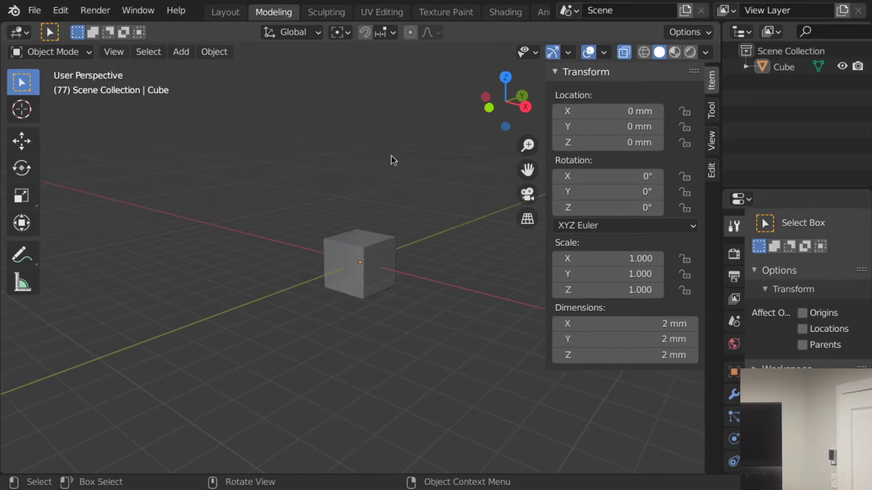
pyautogui.moveTo(345, 369); pyautogui.dragTo(355, 349, button='middle')
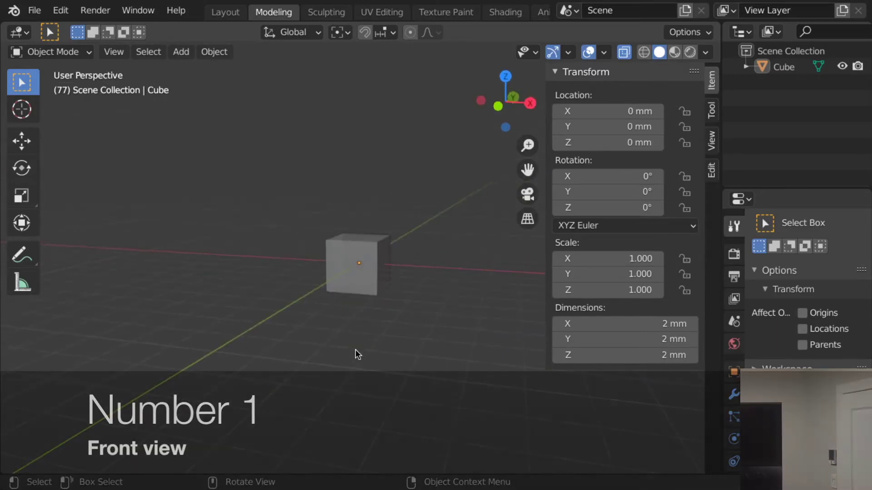
pyautogui.press('KP_1')
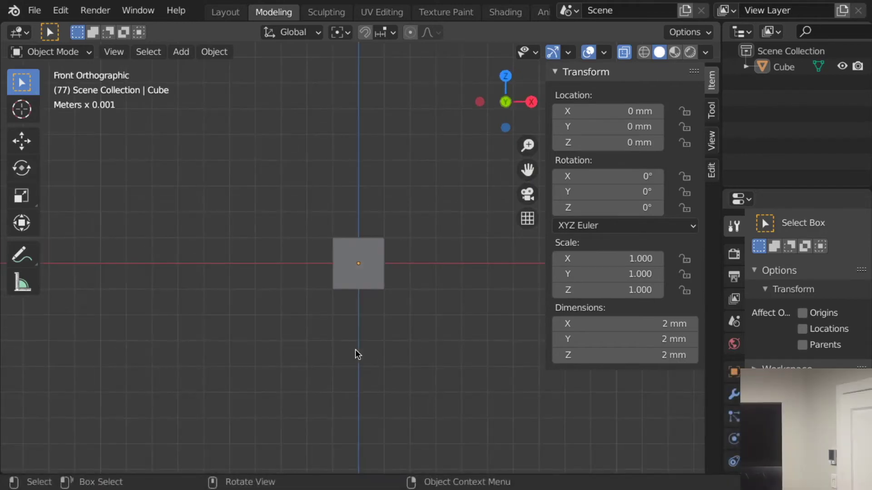
pyautogui.press('KP_3')
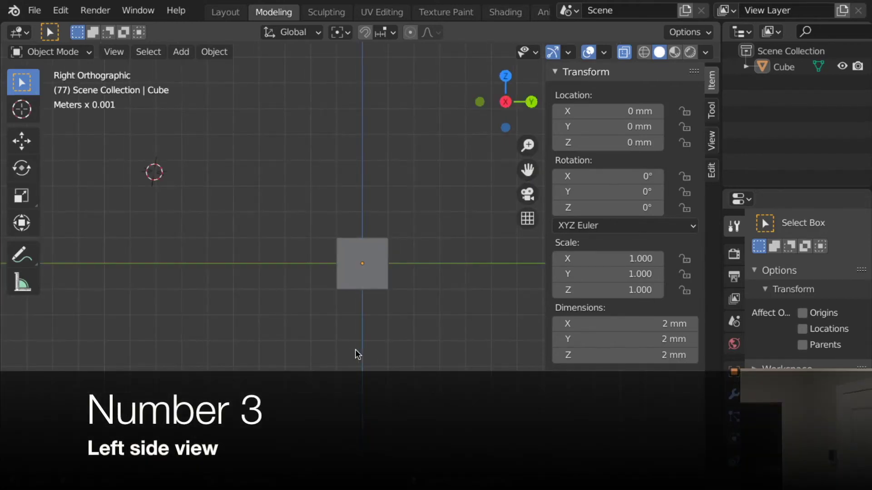
pyautogui.press('KP_7')
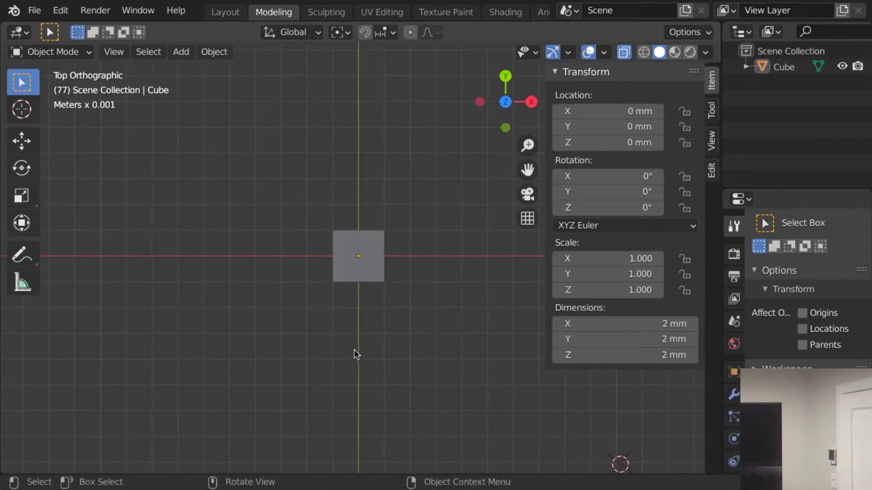
pyautogui.press('KP_1')
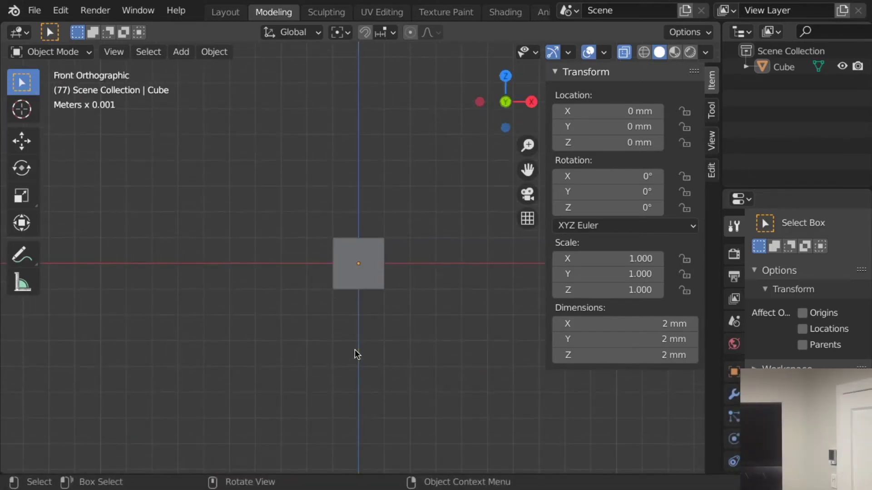
pyautogui.press('KP_3')
pyautogui.press('KP_7')
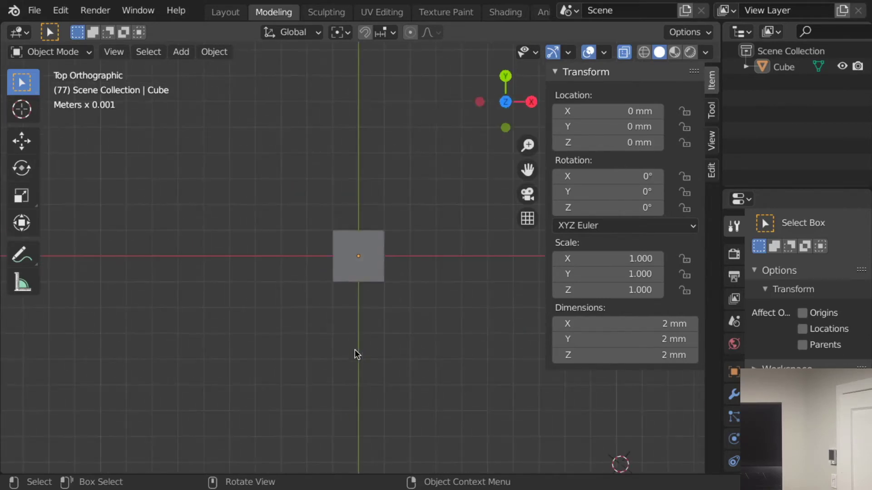
pyautogui.press('KP_1')
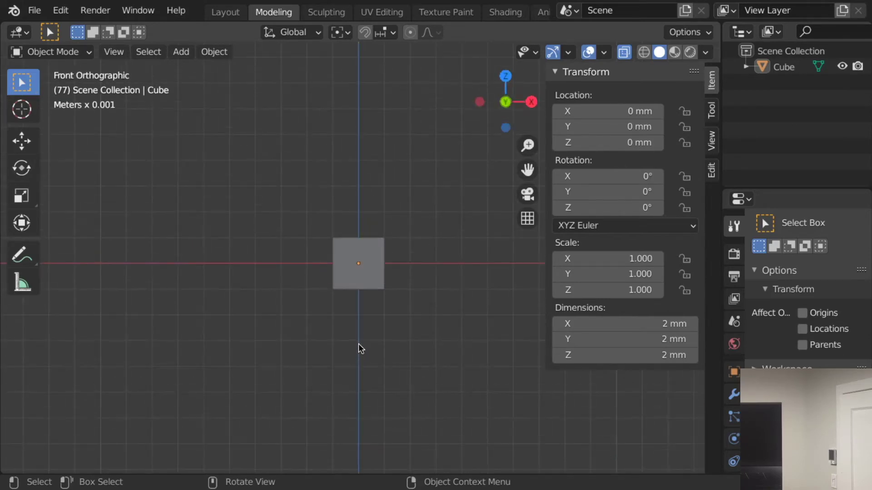
pyautogui.click(64, 10)
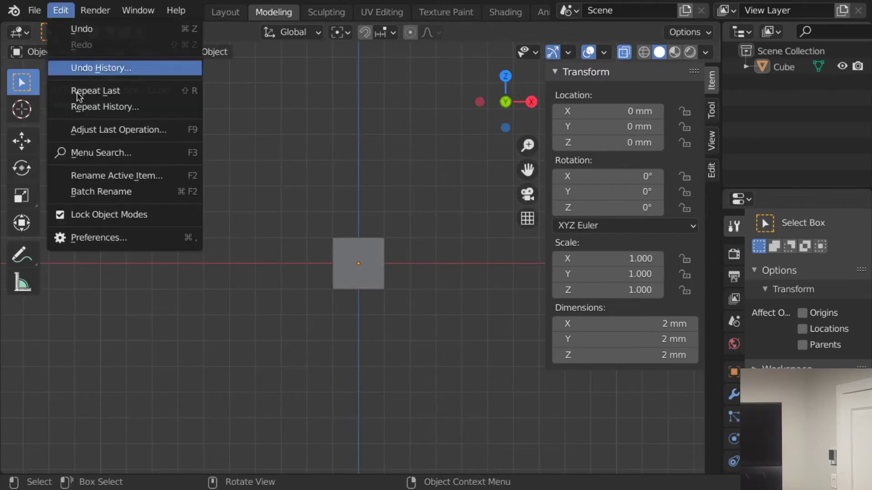
# Step: Open Preferences and browse the Input and Keymap pages
pyautogui.click(113, 237)
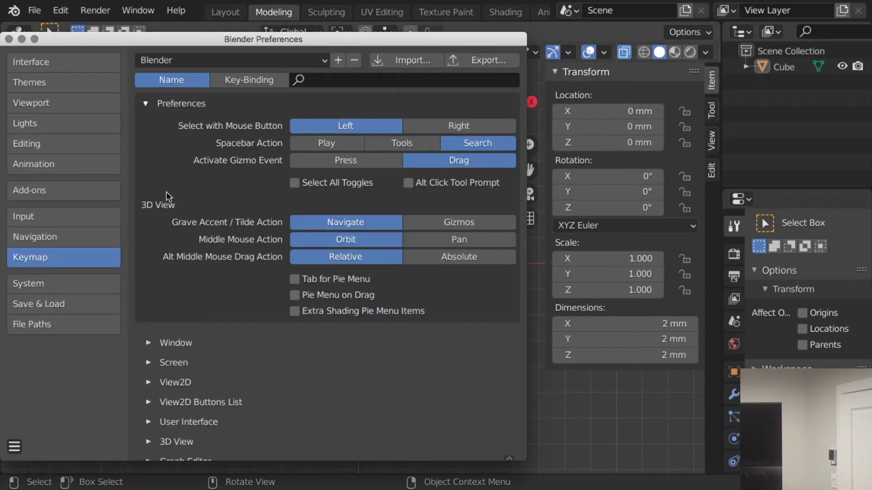
pyautogui.click(31, 219)
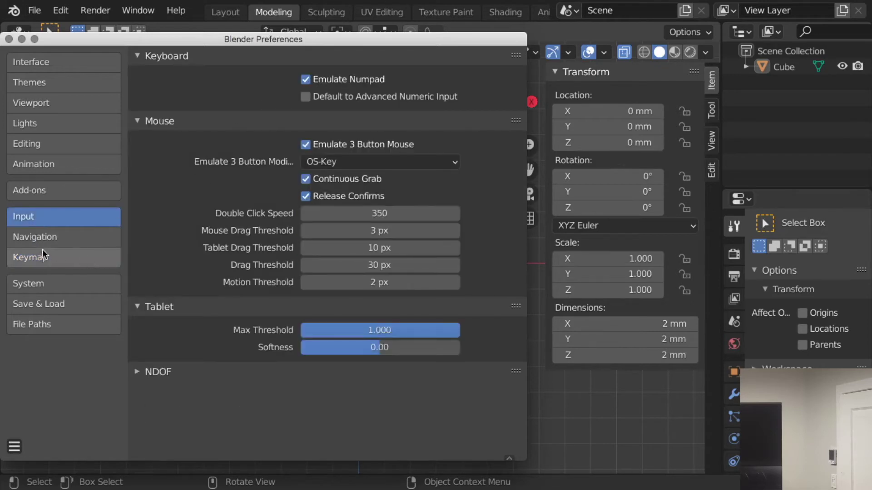
pyautogui.click(59, 259)
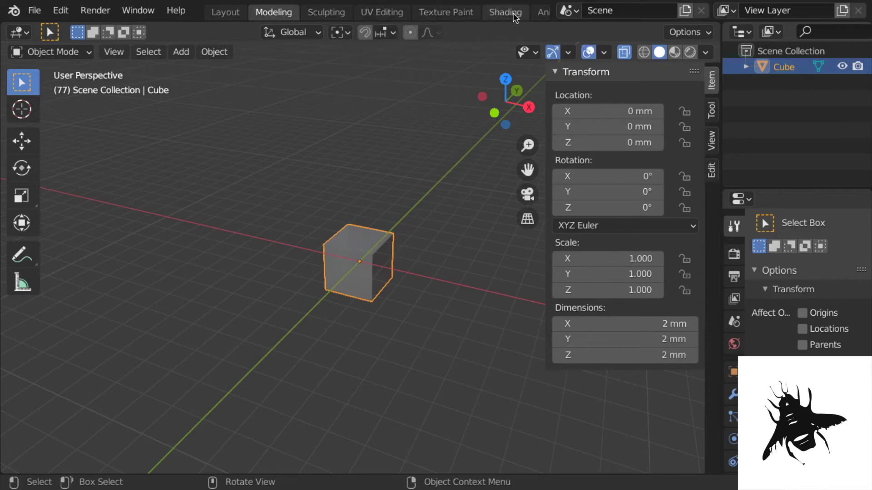
# Step: Zoom on the cube, deselect it, select it again, then deselect it
pyautogui.scroll(-5, 513, 17)
pyautogui.scroll(-4, 514, 15)
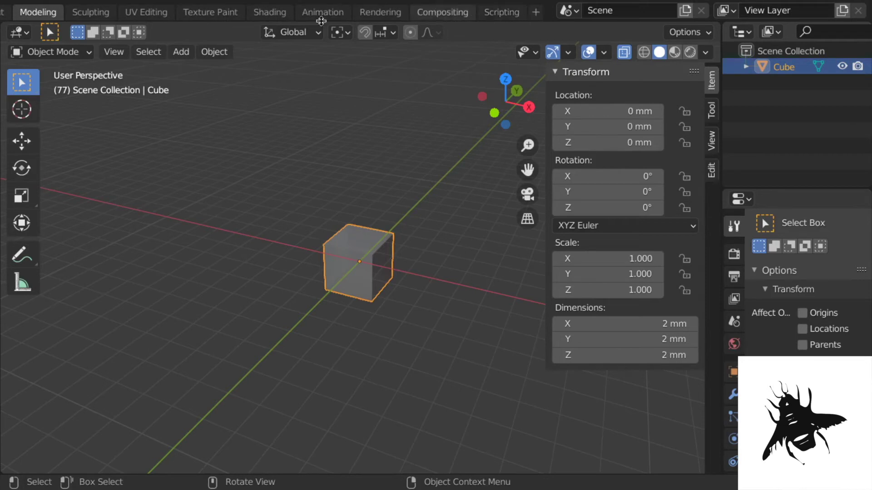
pyautogui.scroll(4, 167, 15)
pyautogui.scroll(2, 168, 15)
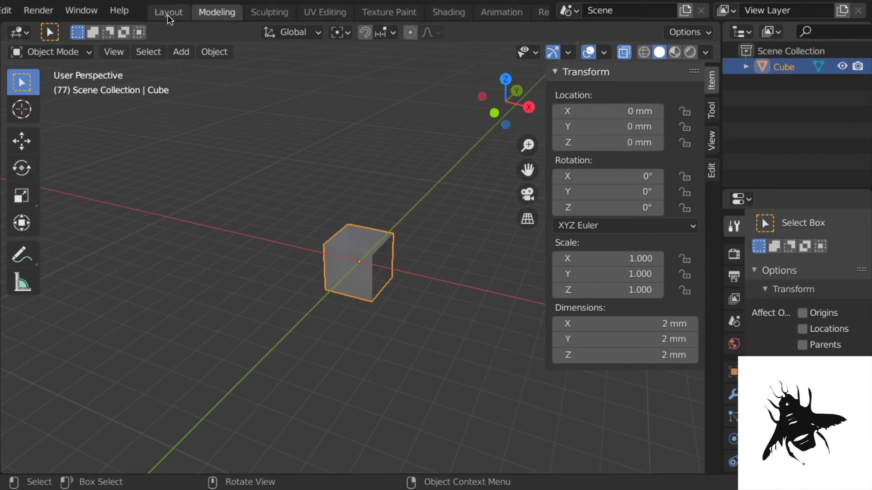
pyautogui.scroll(2, 209, 17)
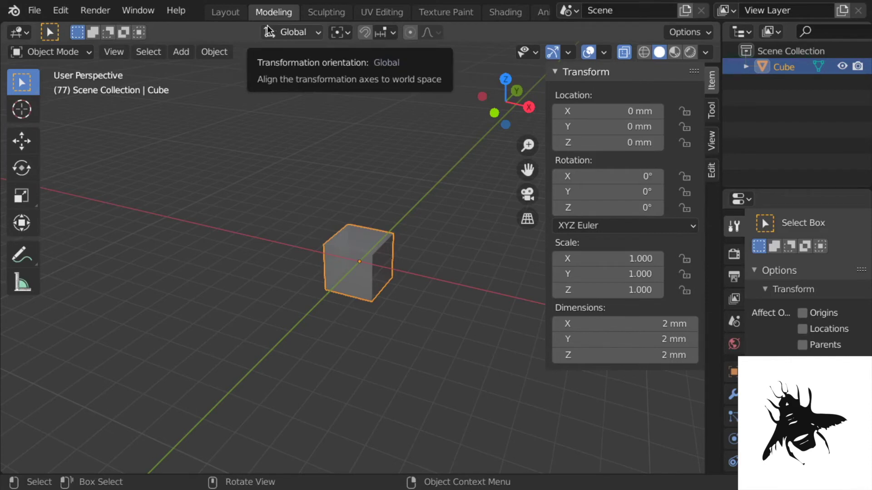
pyautogui.hotkey('alt', 'a')
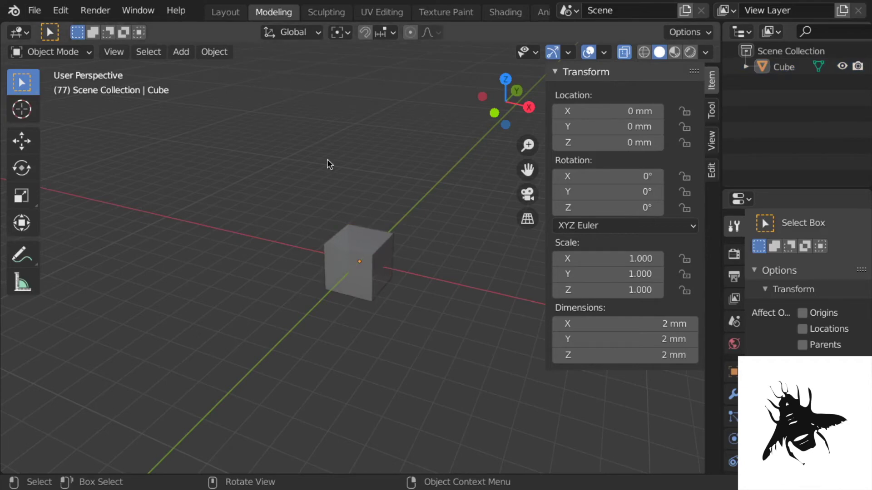
pyautogui.click(353, 260)
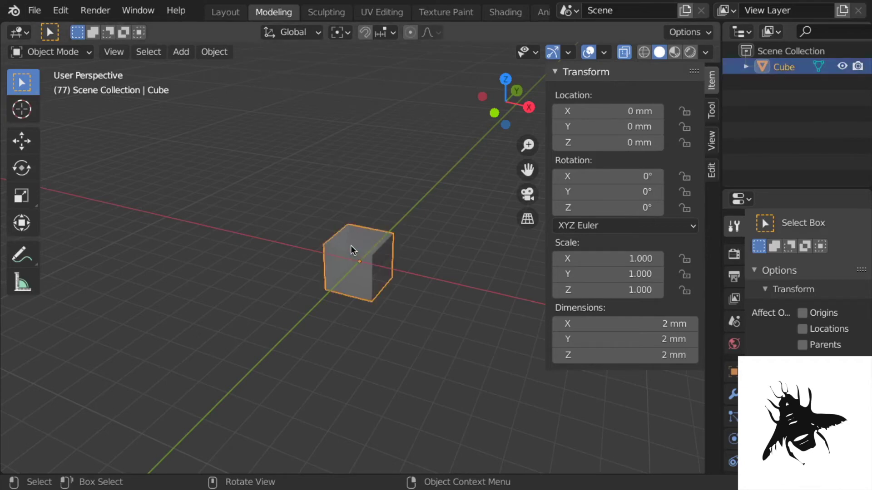
pyautogui.scroll(2, 375, 266)
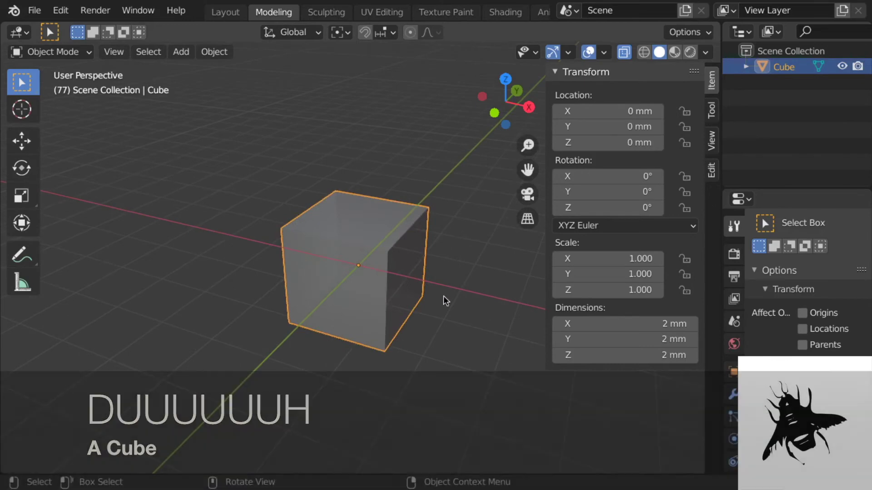
pyautogui.click(441, 312)
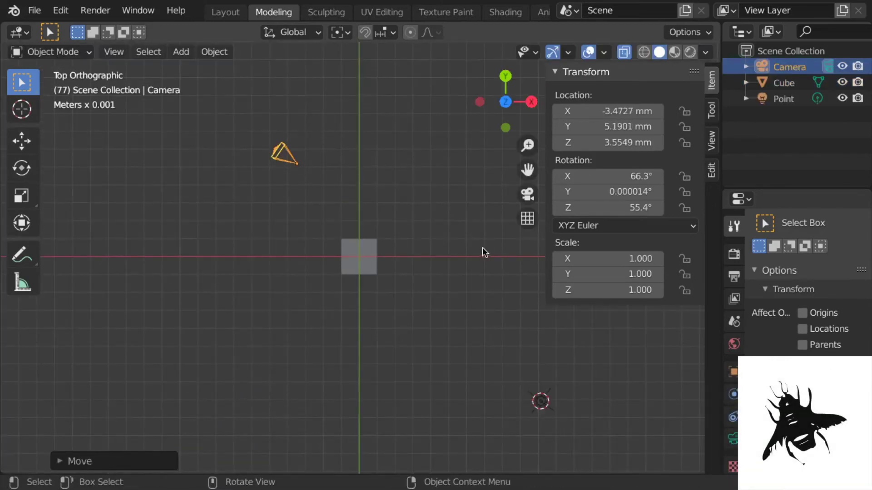
# Step: Return to the Blender desktop and orbit into a perspective view of the scene
pyautogui.hotkey('ctrl', 'Up')
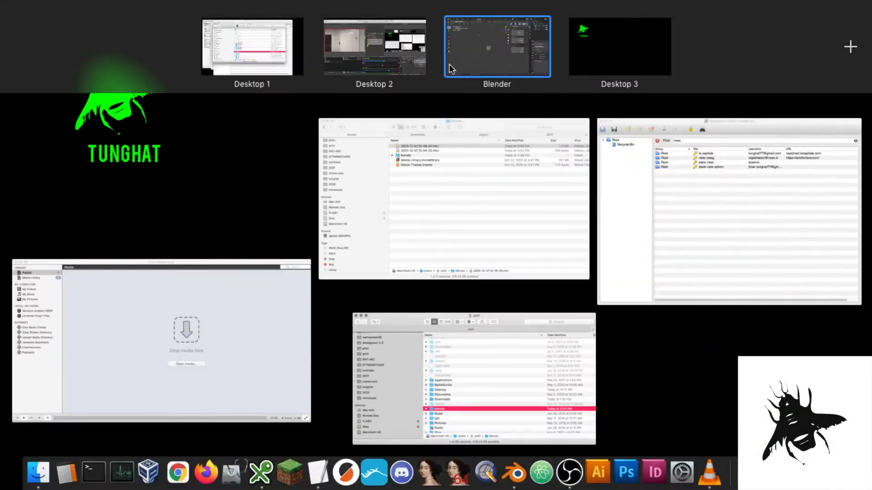
pyautogui.click(477, 58)
pyautogui.moveTo(382, 284); pyautogui.dragTo(460, 253, button='middle')
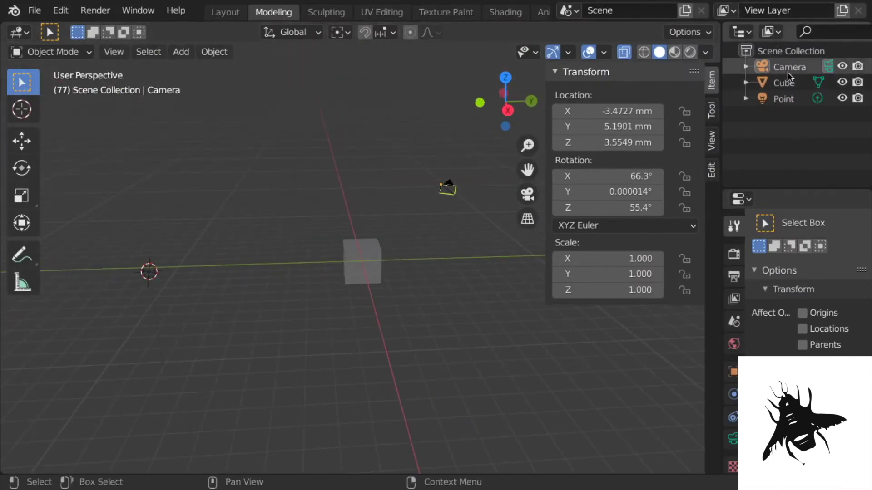
# Step: Select the Camera row in the Outliner
pyautogui.click(773, 52)
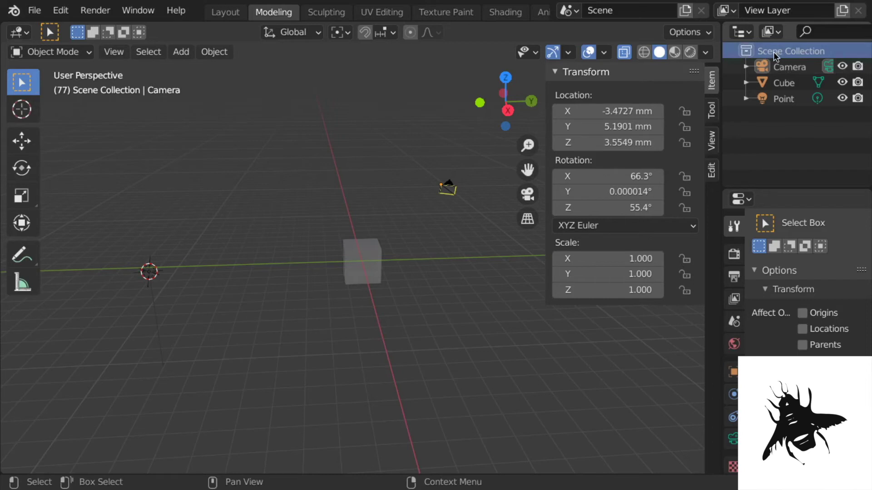
pyautogui.rightClick(773, 52)
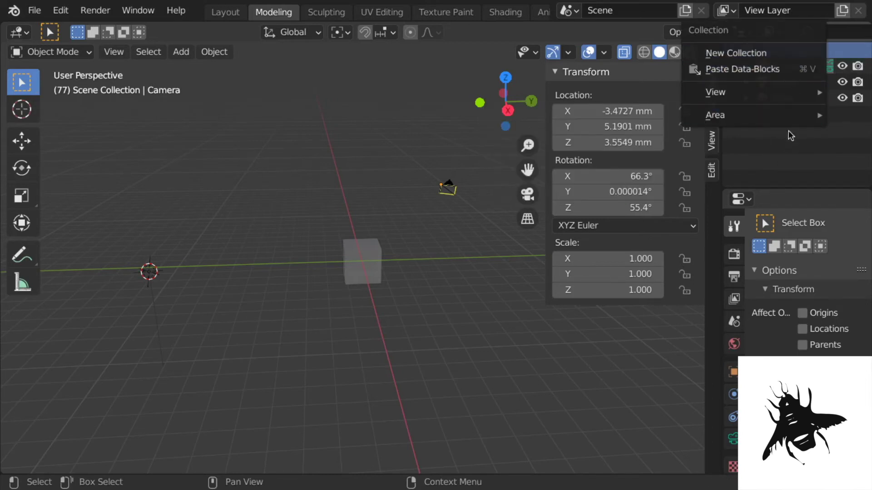
pyautogui.click(770, 144)
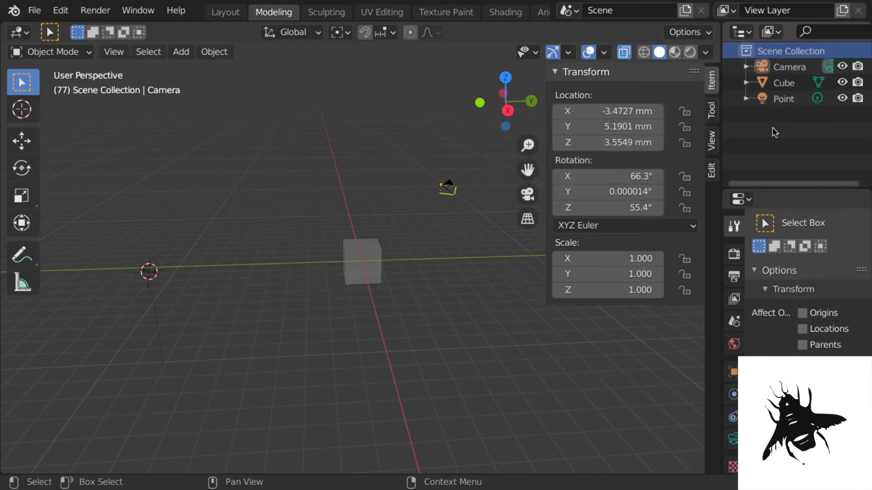
pyautogui.click(787, 70)
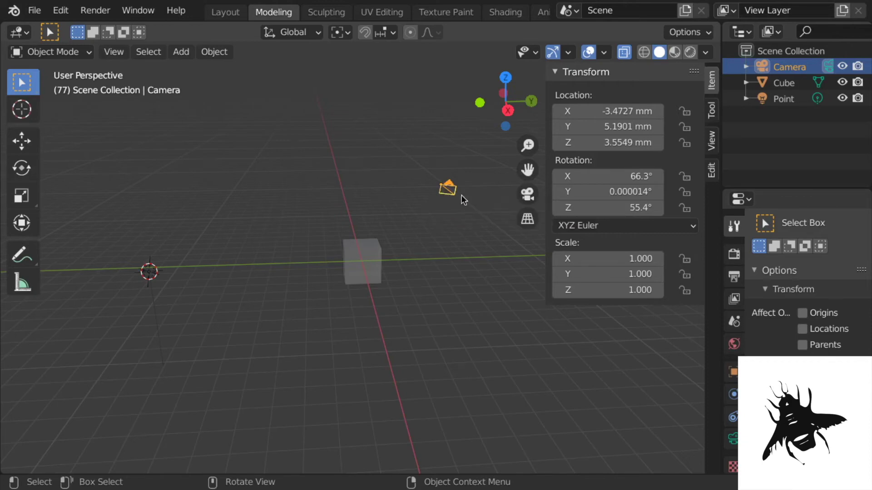
# Step: Delete the Camera and the Point light, leaving the Cube selected
pyautogui.press('x')
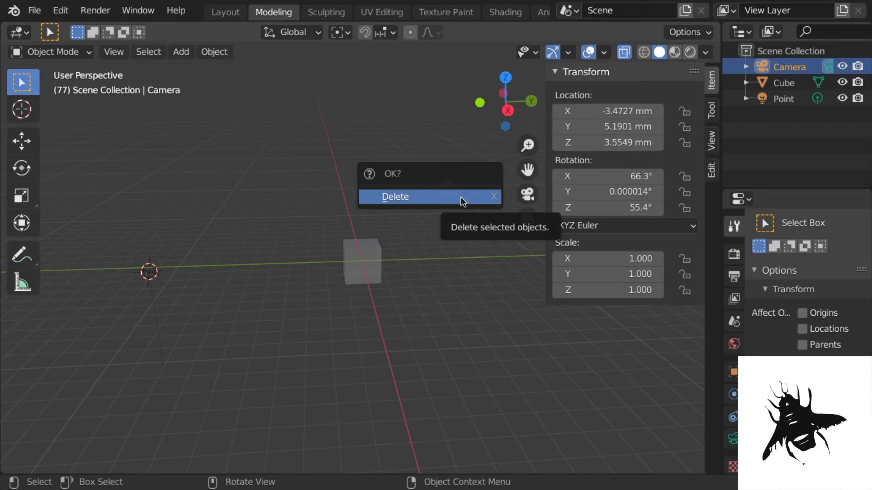
pyautogui.click(460, 196)
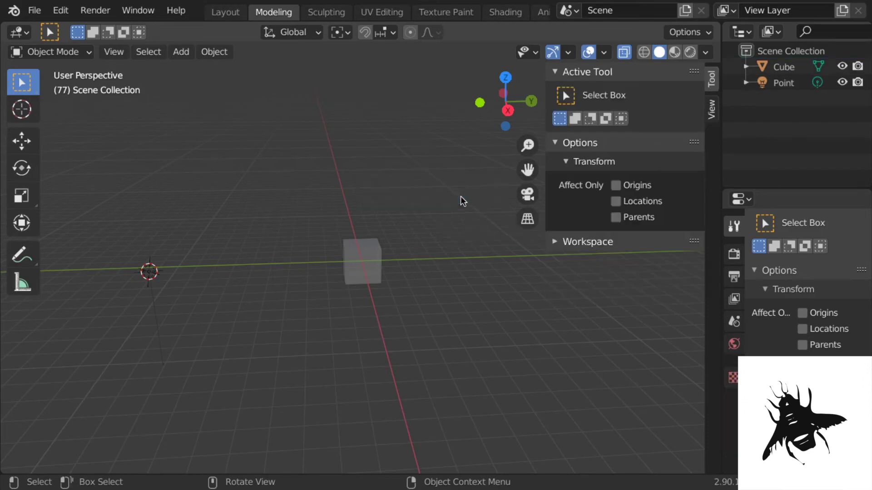
pyautogui.click(150, 272)
pyautogui.press('x')
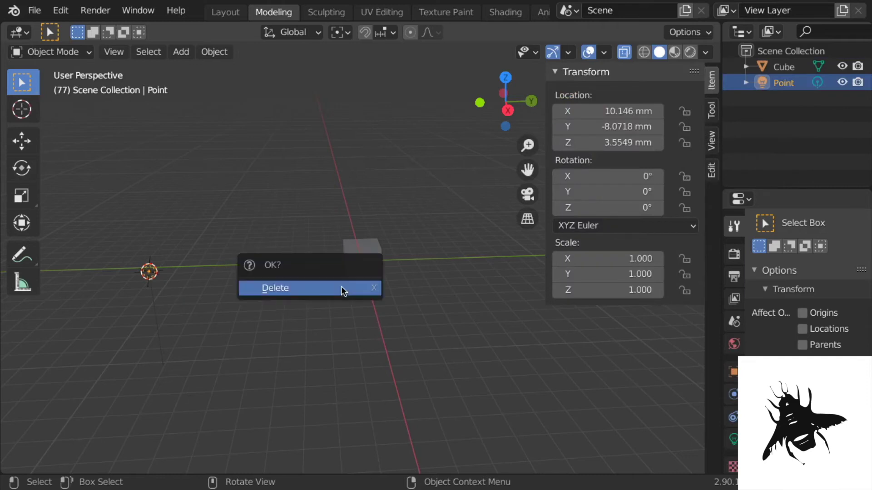
pyautogui.click(341, 287)
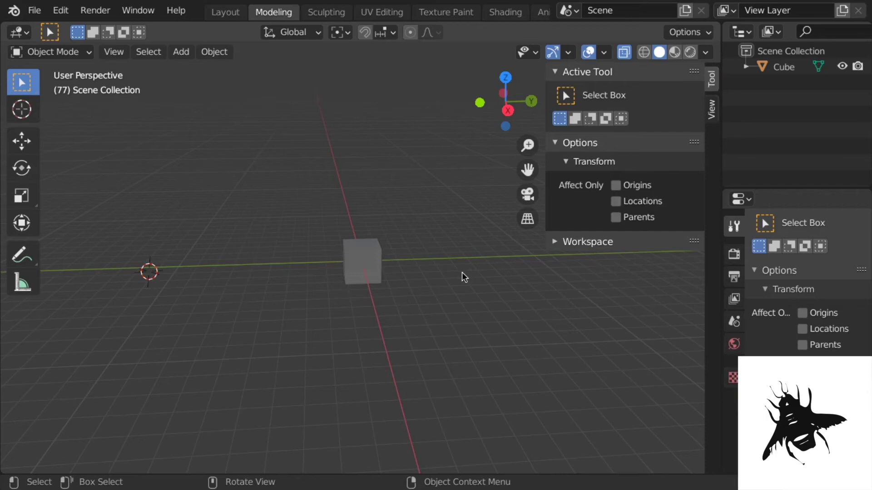
pyautogui.click(783, 66)
# Step: In front view, move the cube twice and scale it up to 2.664
pyautogui.press('KP_1')
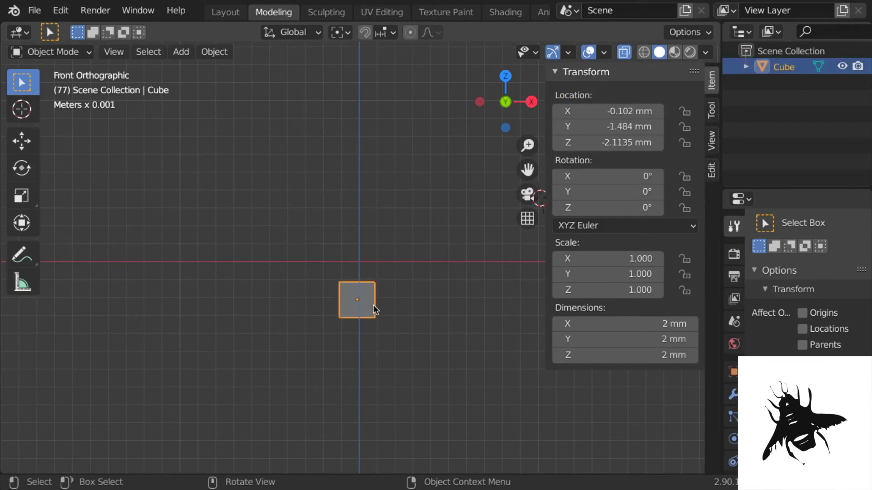
pyautogui.press('g')
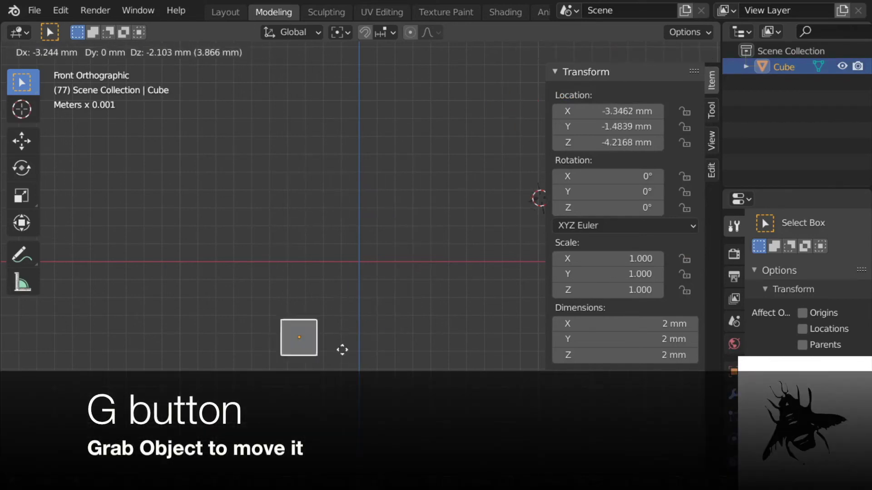
pyautogui.click(375, 265)
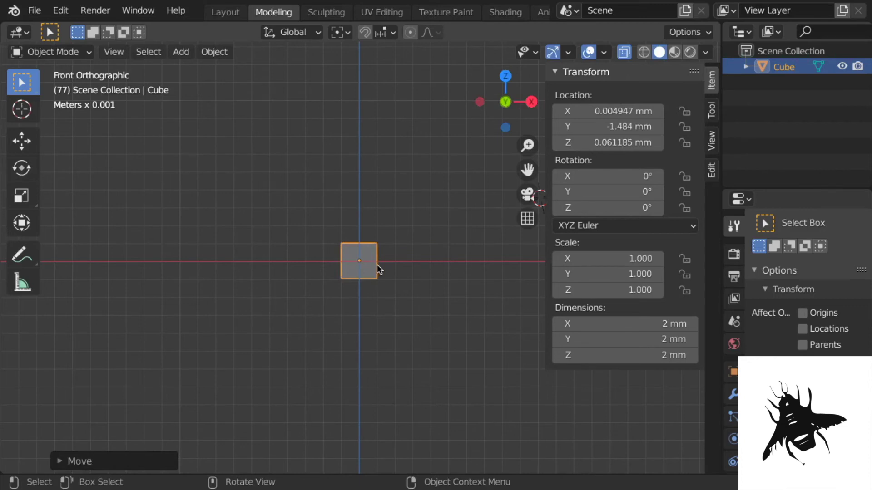
pyautogui.press('g')
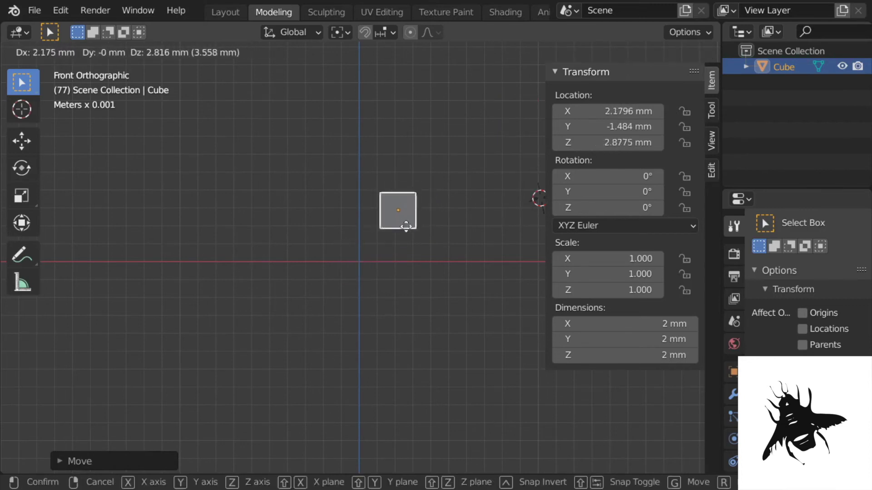
pyautogui.click(374, 272)
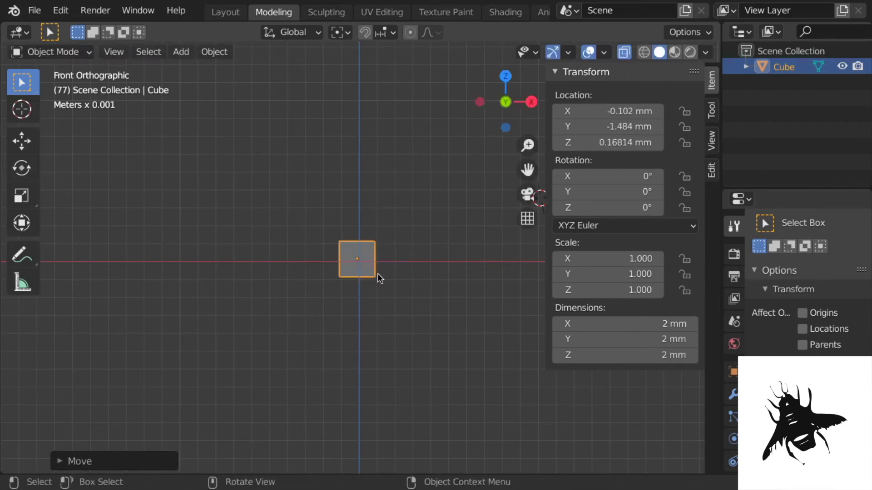
pyautogui.press('s')
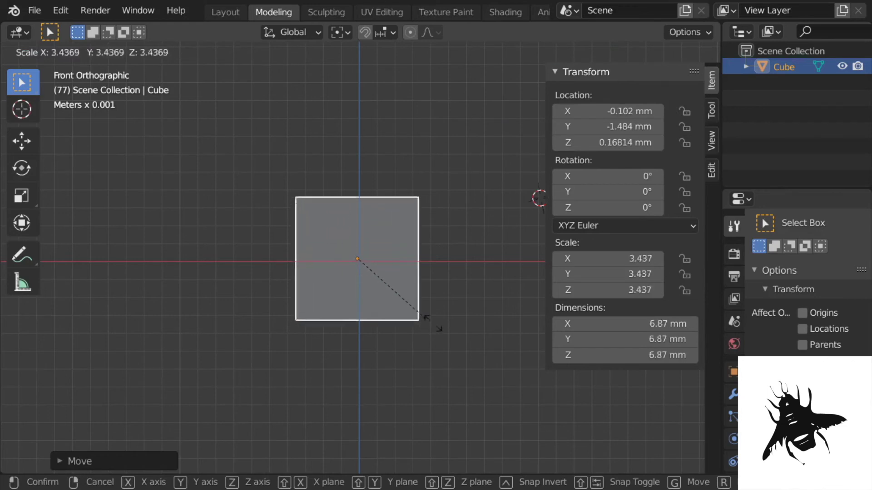
pyautogui.click(403, 304)
# Step: Tilt the cube slightly, then delete it
pyautogui.press('r')
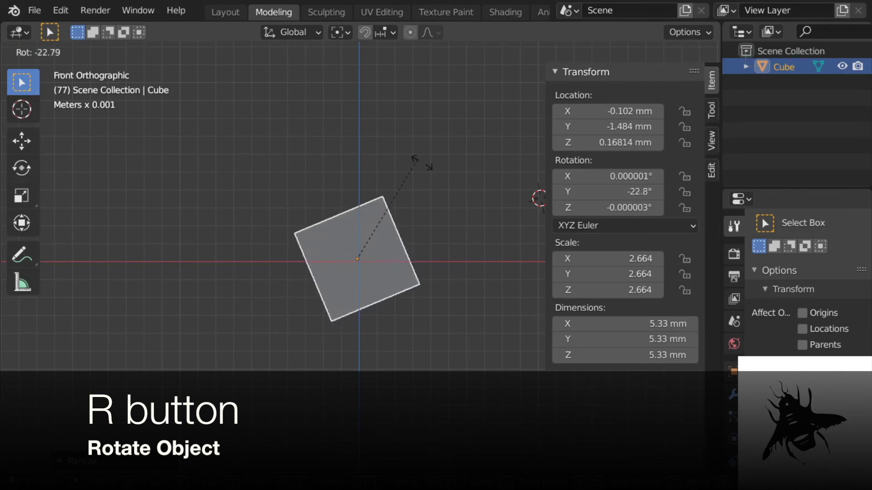
pyautogui.click(440, 199)
pyautogui.press('x')
pyautogui.click(394, 271)
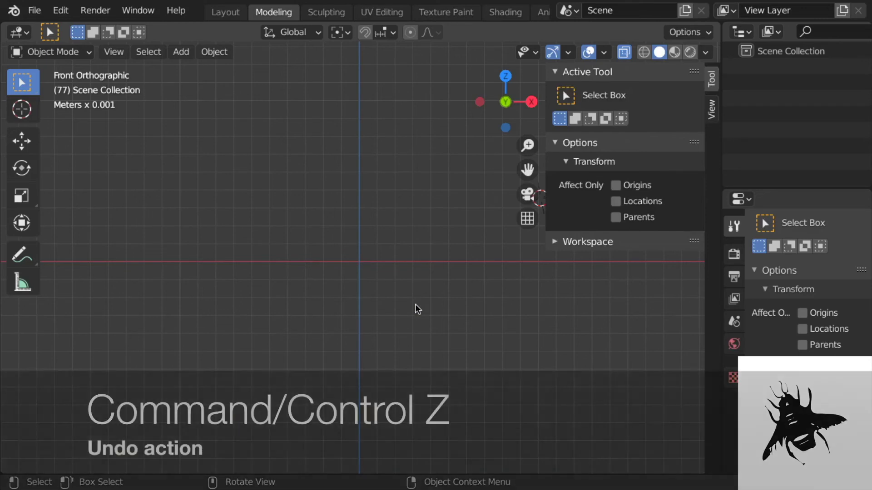
# Step: Restore the deleted cube, rotate it about 45° and undo the rotation
pyautogui.hotkey('ctrl', 'z')
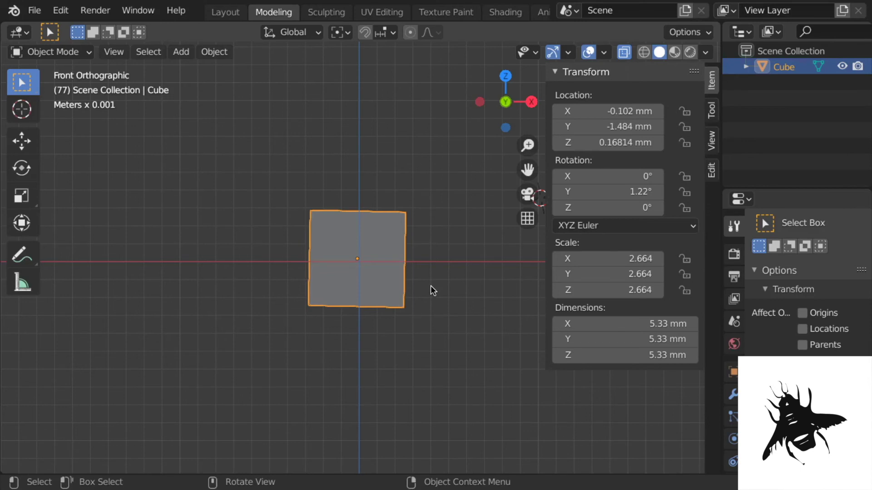
pyautogui.press('r')
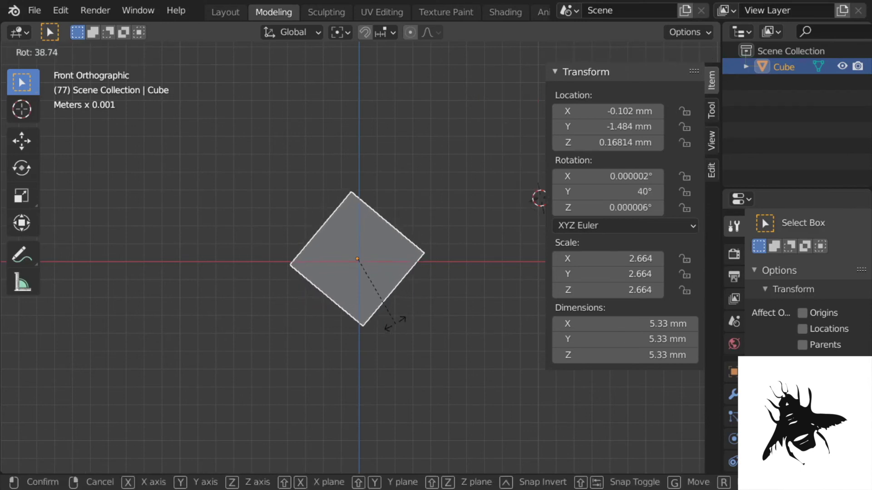
pyautogui.click(389, 328)
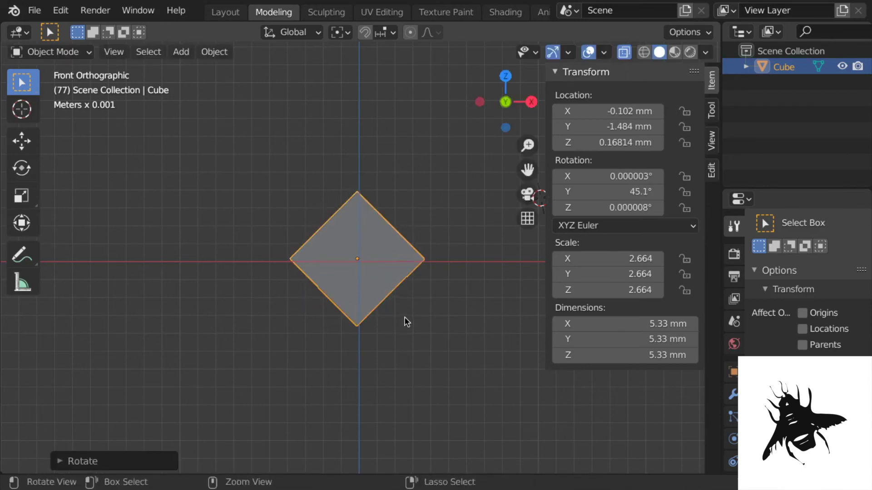
pyautogui.hotkey('ctrl', 'z')
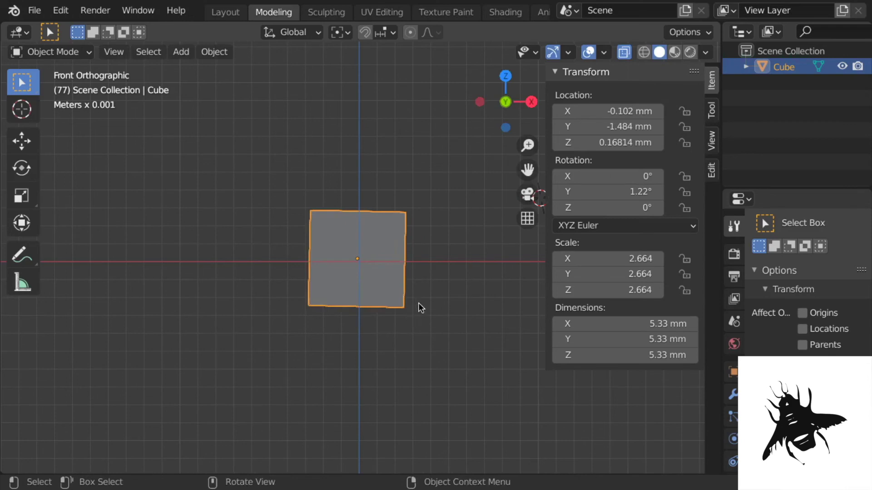
# Step: Move the cube, rotate it to 48°, scale it to 4.295, then undo back to the original cube
pyautogui.press('g')
pyautogui.click(378, 336)
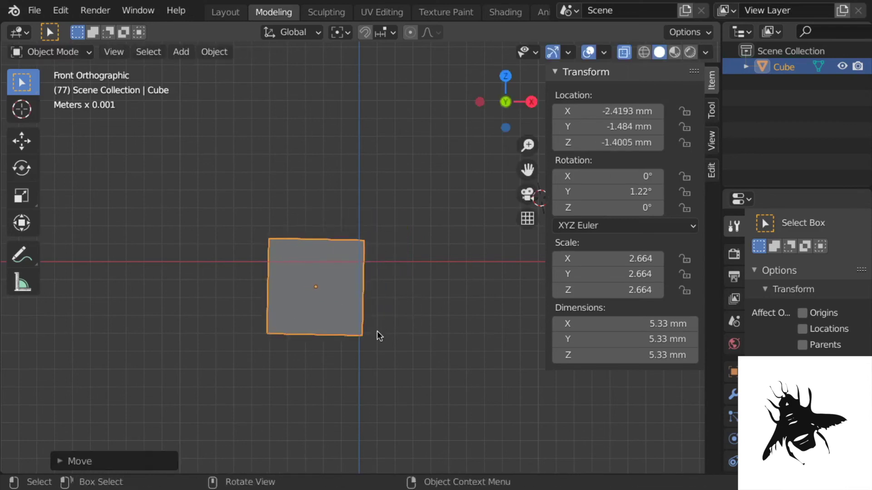
pyautogui.press('r')
pyautogui.click(326, 375)
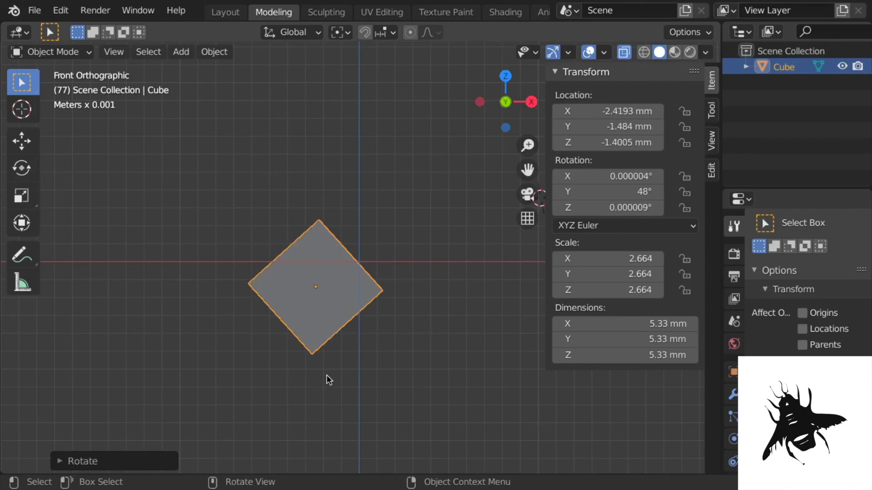
pyautogui.press('s')
pyautogui.click(398, 405)
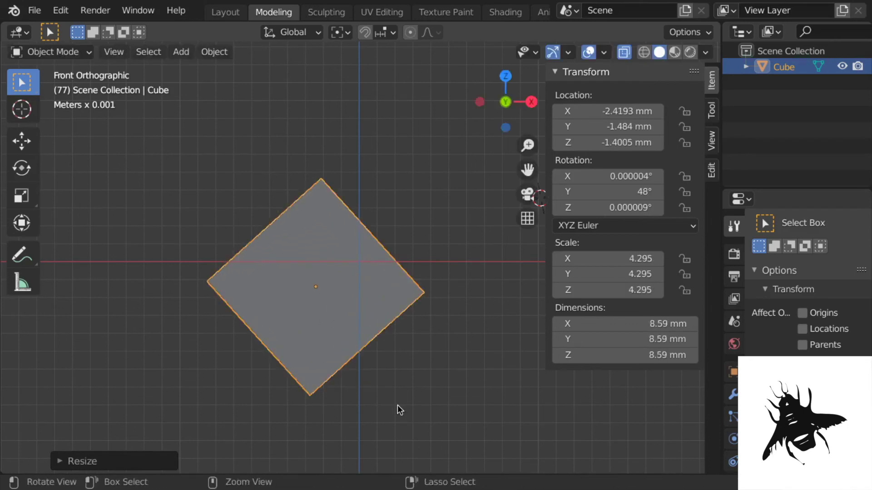
pyautogui.hotkey('ctrl', 'z')
pyautogui.hotkey('ctrl', 'z')
pyautogui.hotkey('ctrl', 'z')
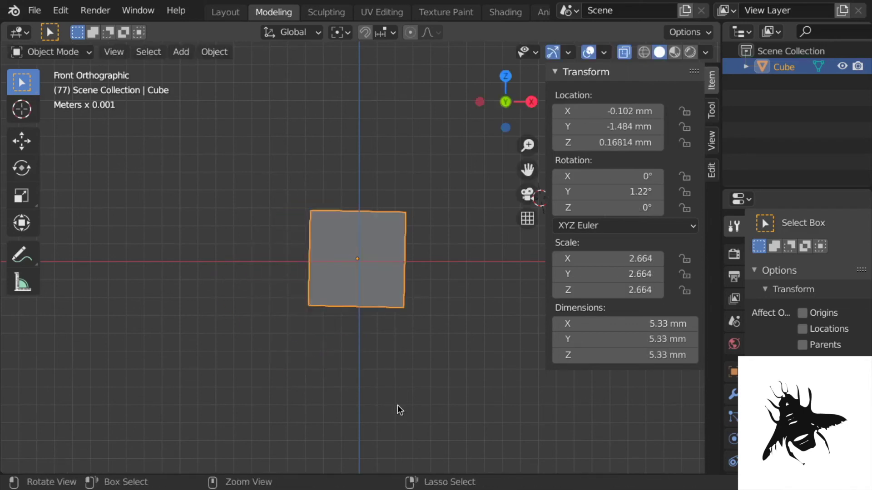
pyautogui.hotkey('ctrl', 'z')
pyautogui.hotkey('ctrl', 'z')
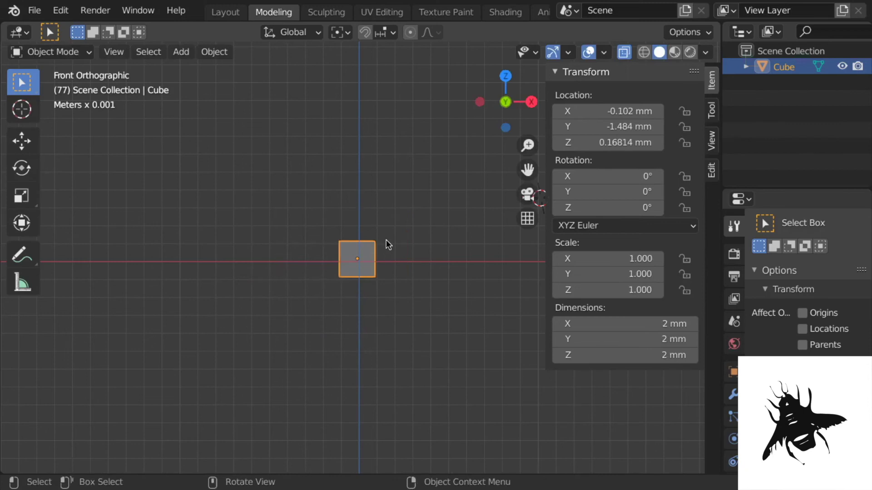
pyautogui.click(59, 12)
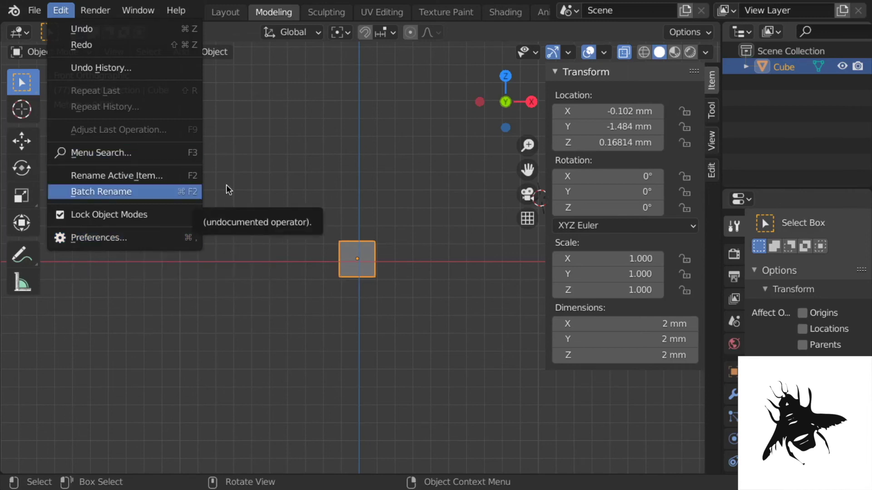
pyautogui.press('Escape')
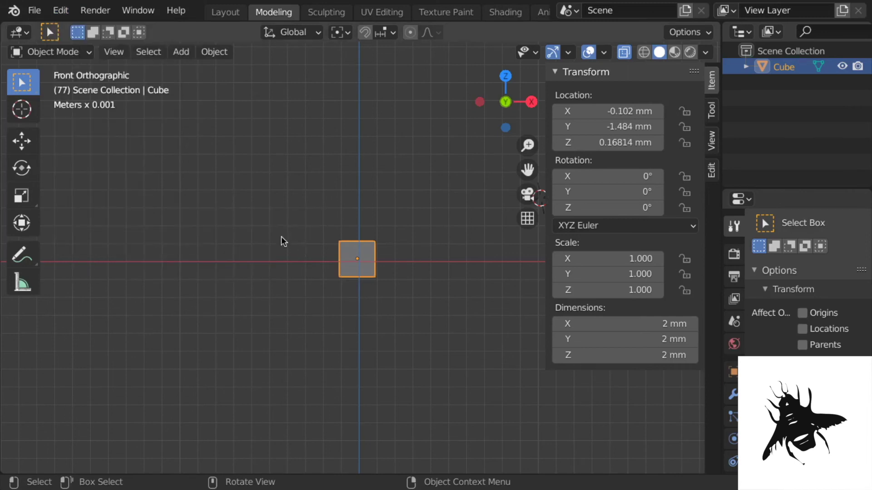
# Step: Raise Undo Steps to 64 in the System preferences
pyautogui.click(60, 10)
pyautogui.click(92, 234)
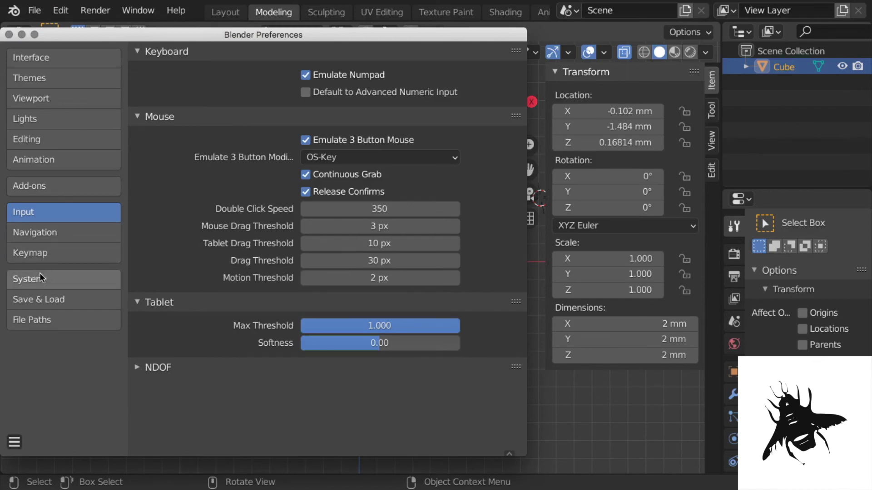
pyautogui.click(40, 275)
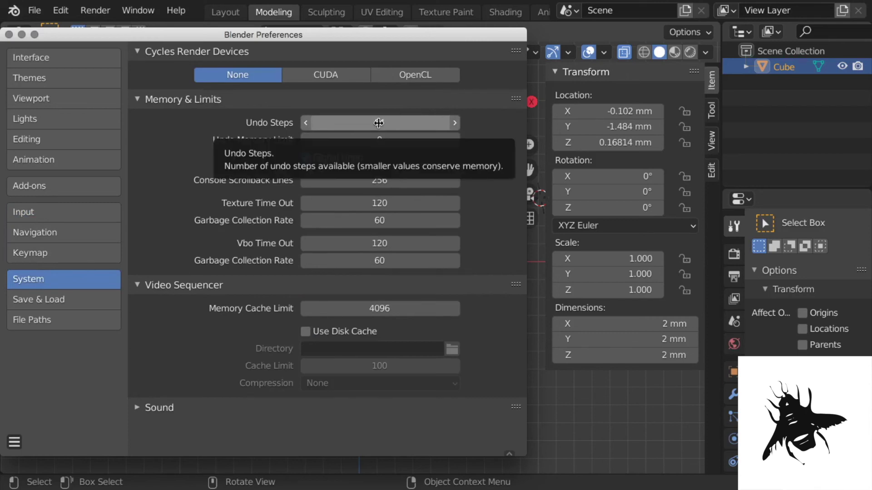
pyautogui.moveTo(390, 122)
pyautogui.mouseDown()
pyautogui.moveTo(406, 121)
pyautogui.moveTo(392, 121)
pyautogui.mouseUp()
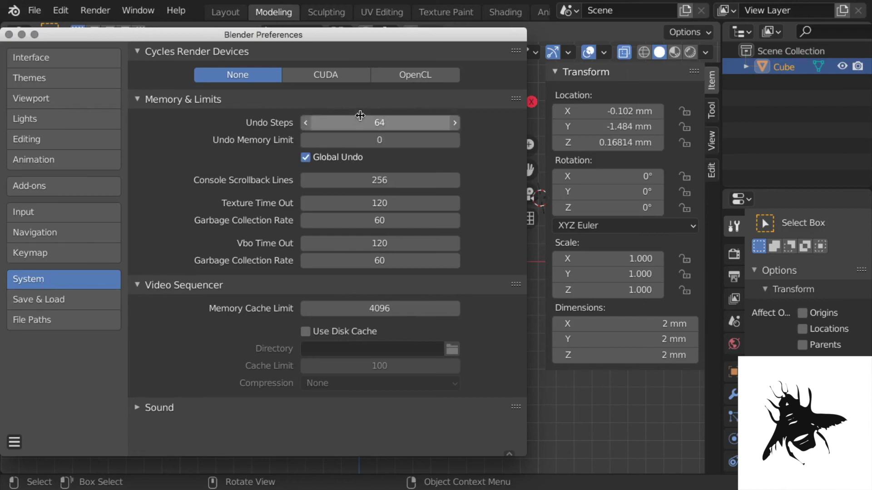
# Step: Save the preferences, view the Input section and close the Preferences window
pyautogui.moveTo(94, 37); pyautogui.dragTo(203, 29)
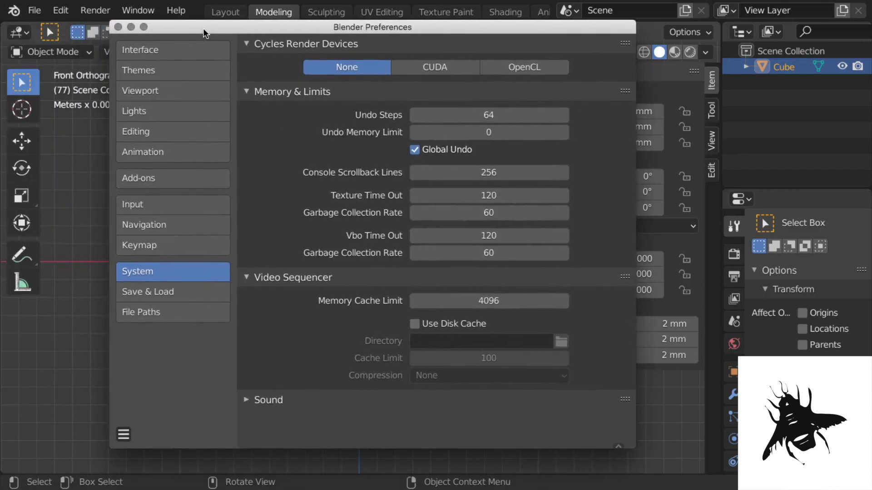
pyautogui.click(123, 436)
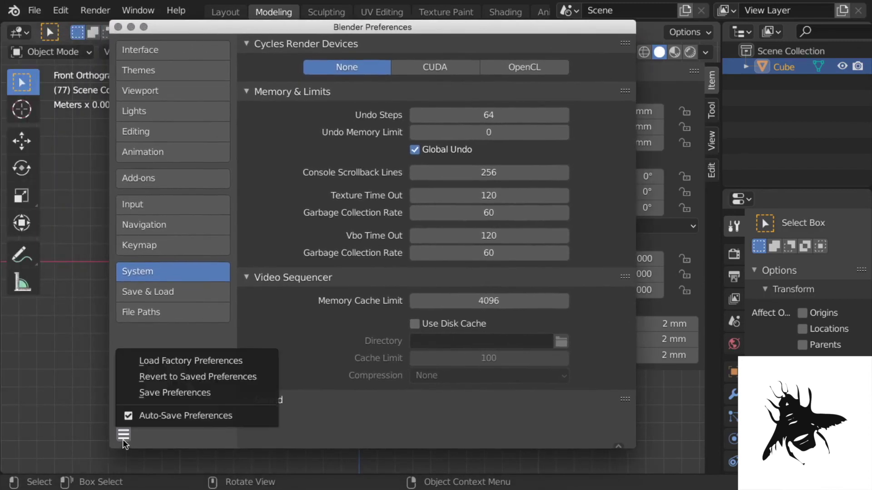
pyautogui.click(158, 394)
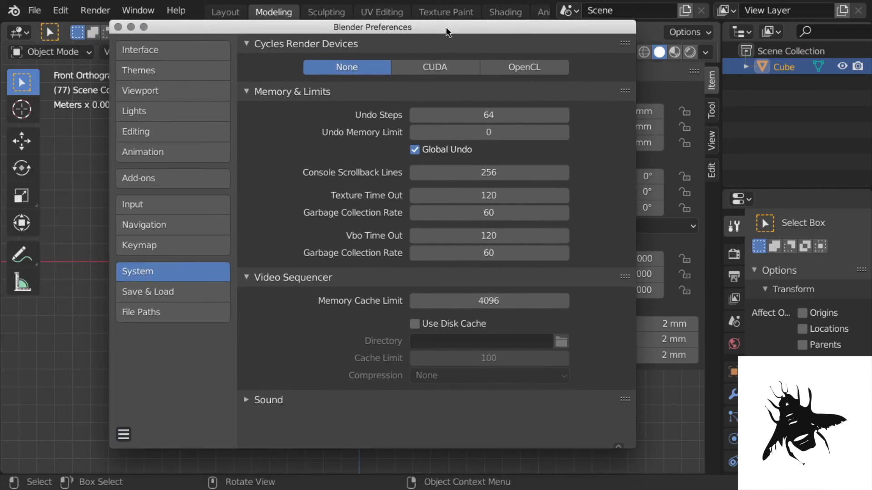
pyautogui.moveTo(447, 26); pyautogui.dragTo(468, 36)
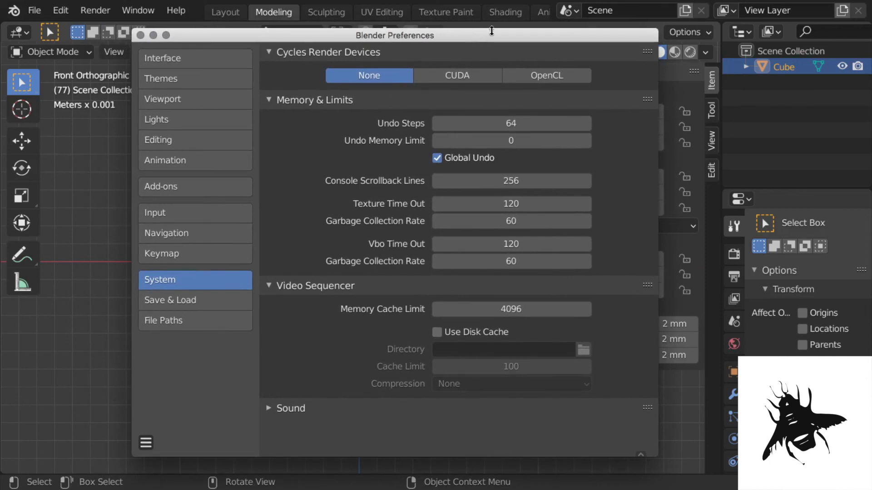
pyautogui.click(146, 443)
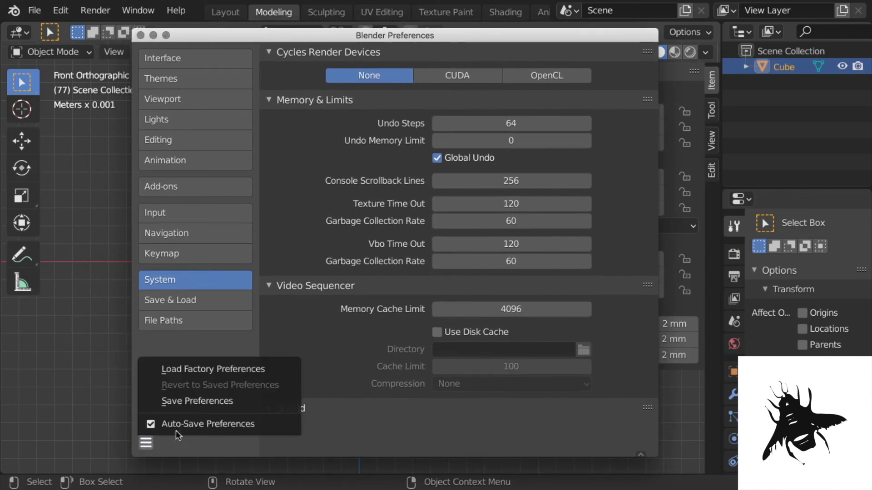
pyautogui.click(183, 402)
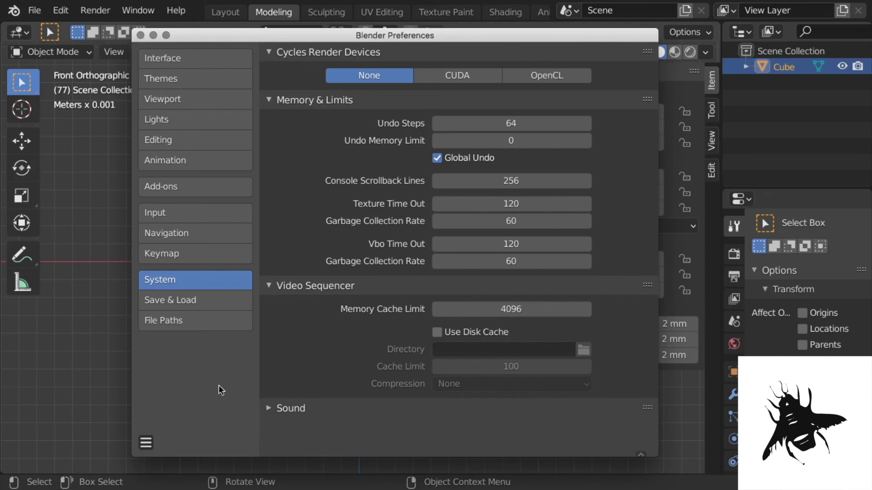
pyautogui.click(172, 217)
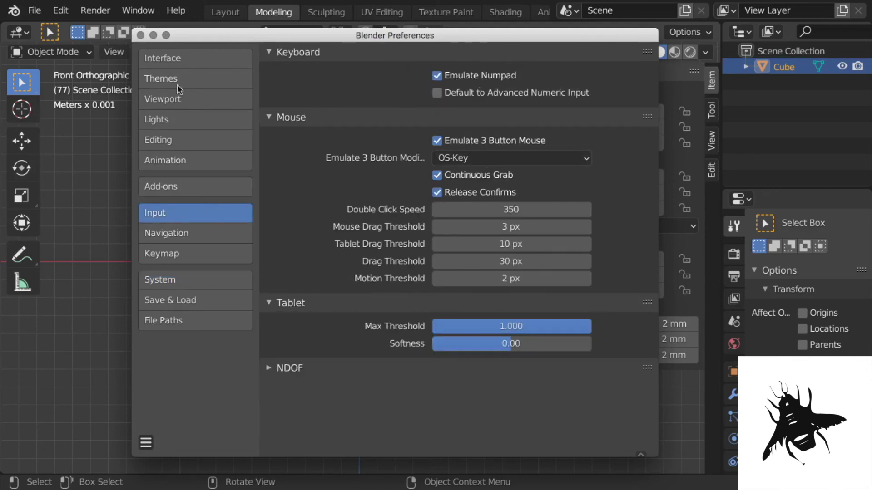
pyautogui.click(141, 36)
# Step: Select the default cube and move it down and to the left
pyautogui.click(295, 233)
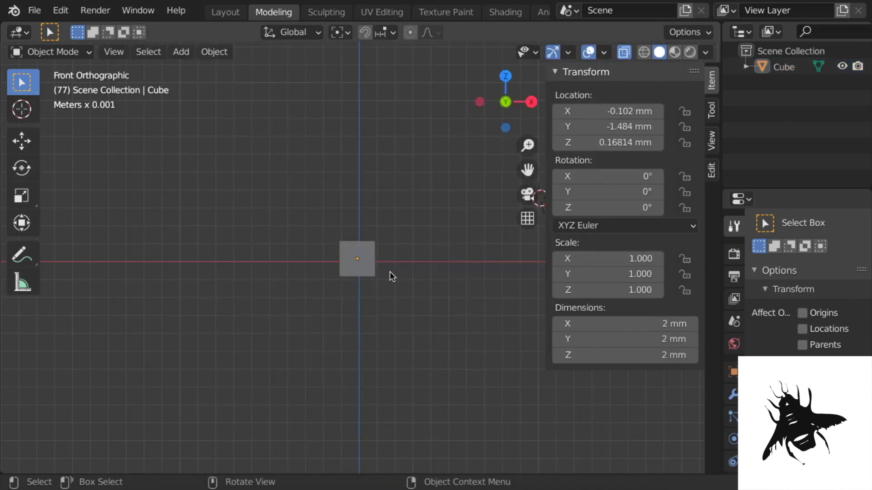
pyautogui.click(369, 265)
pyautogui.press('g')
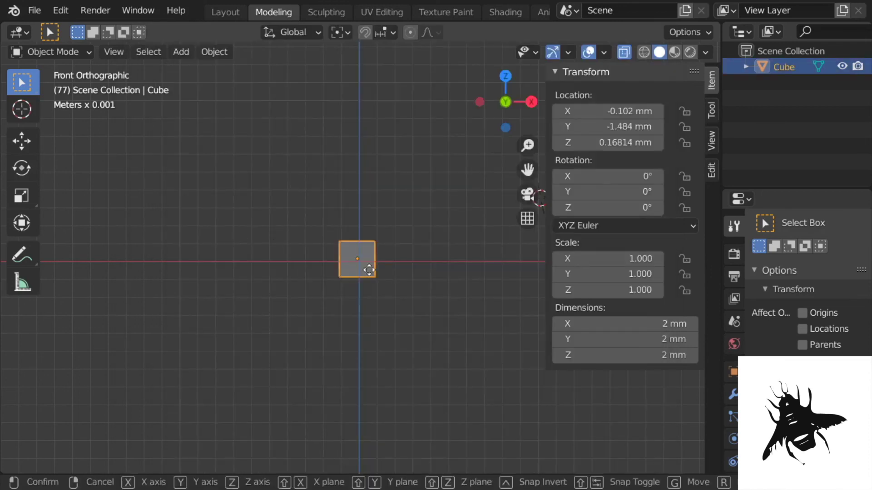
pyautogui.click(288, 334)
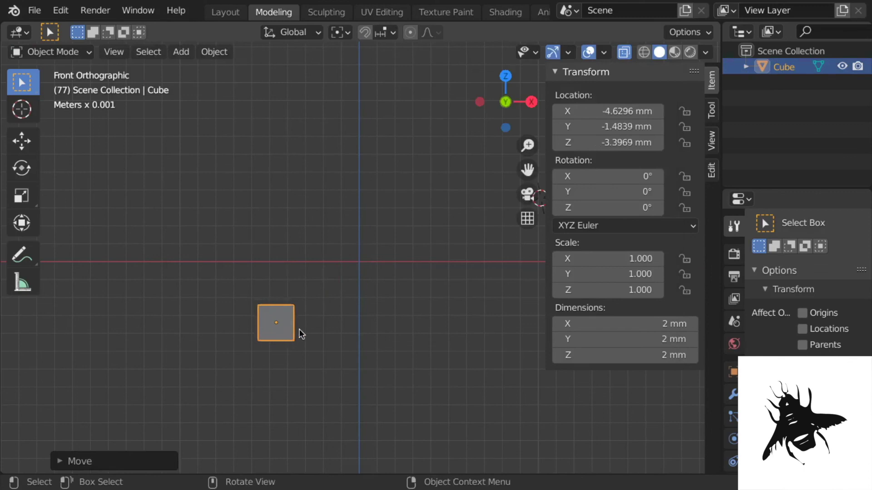
# Step: Scale the cube up, rotate it 36.5° around Y, and view it in perspective
pyautogui.press('s')
pyautogui.click(408, 375)
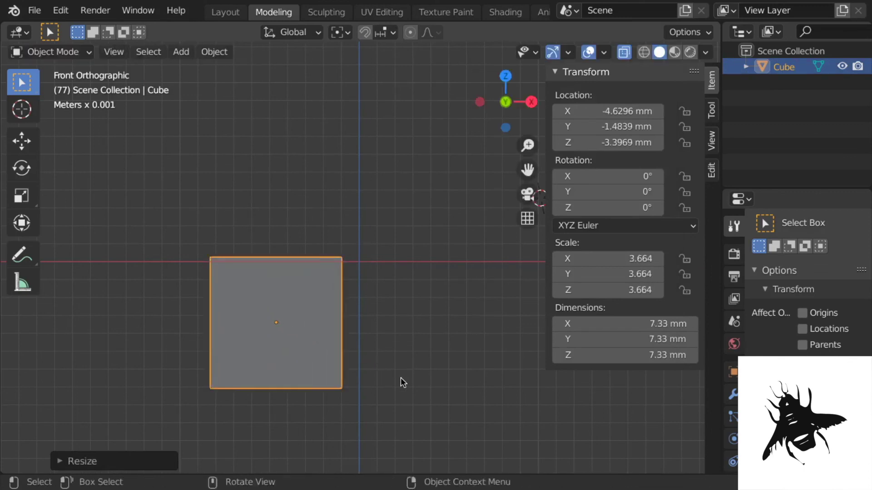
pyautogui.press('r')
pyautogui.click(342, 433)
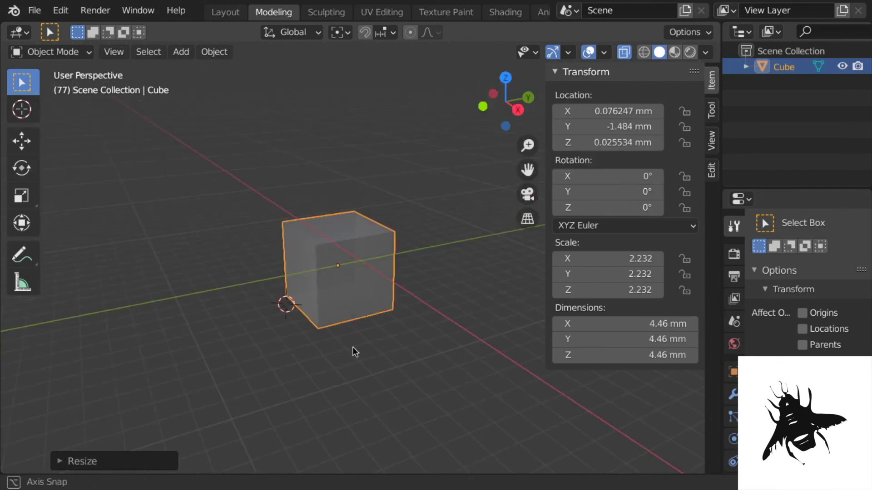
pyautogui.moveTo(354, 350); pyautogui.dragTo(360, 315, button='middle')
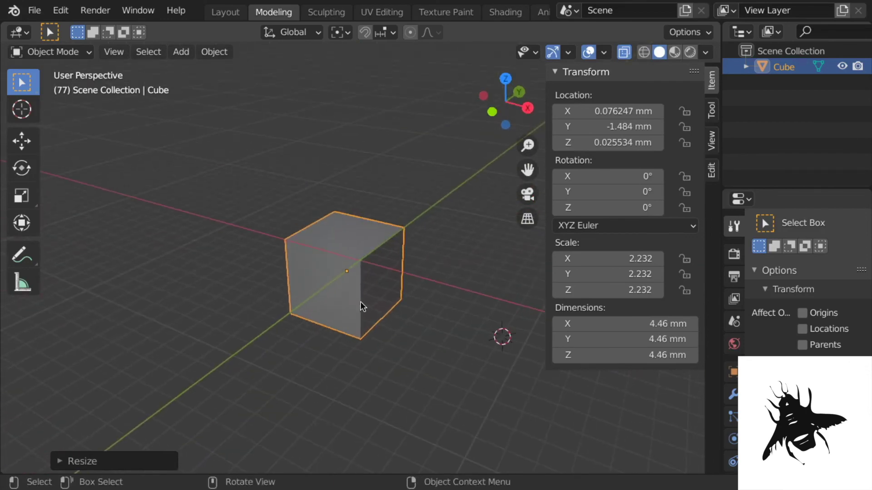
pyautogui.press('Tab')
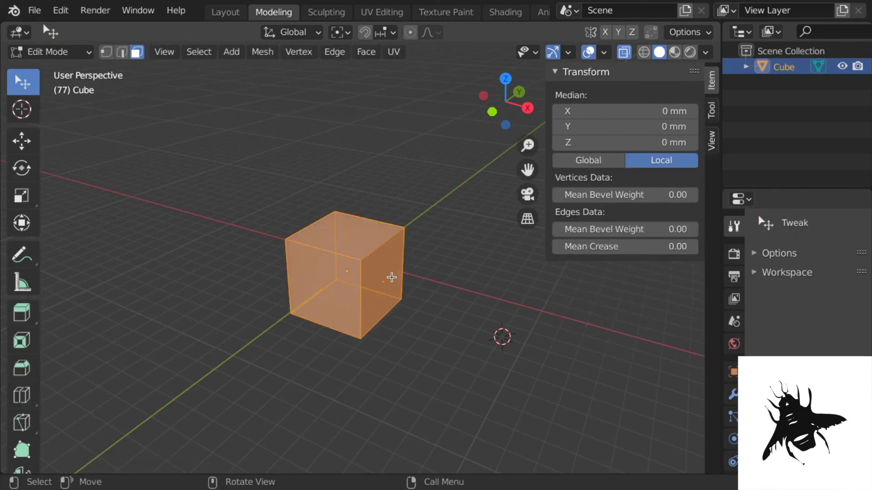
# Step: Stretch the cube's right face outward along the X axis
pyautogui.click(391, 276)
pyautogui.press('g')
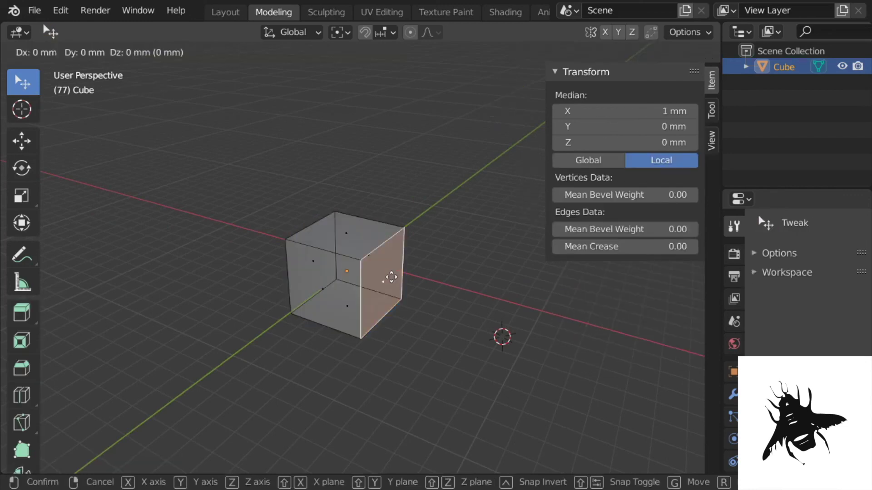
pyautogui.press('x')
pyautogui.click(445, 312)
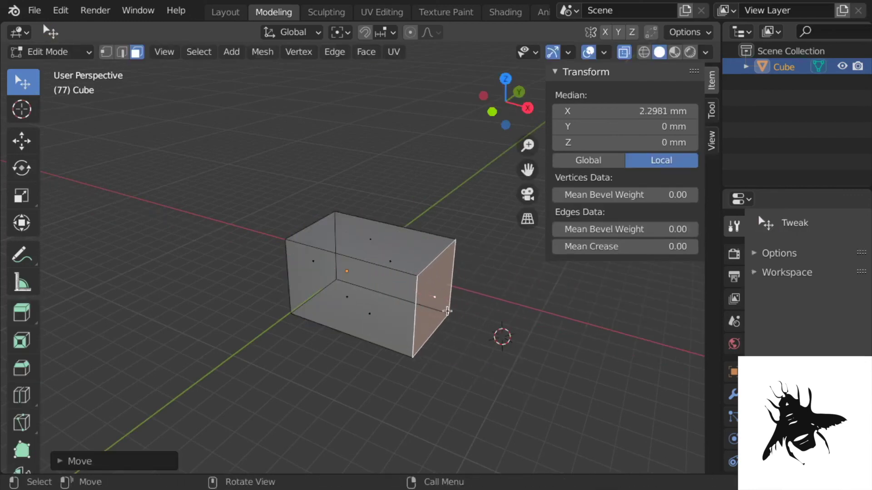
# Step: Pull the top-left corner vertex out to -3.4322, -1.8813, 2.2905 mm, then deselect all
pyautogui.click(394, 250)
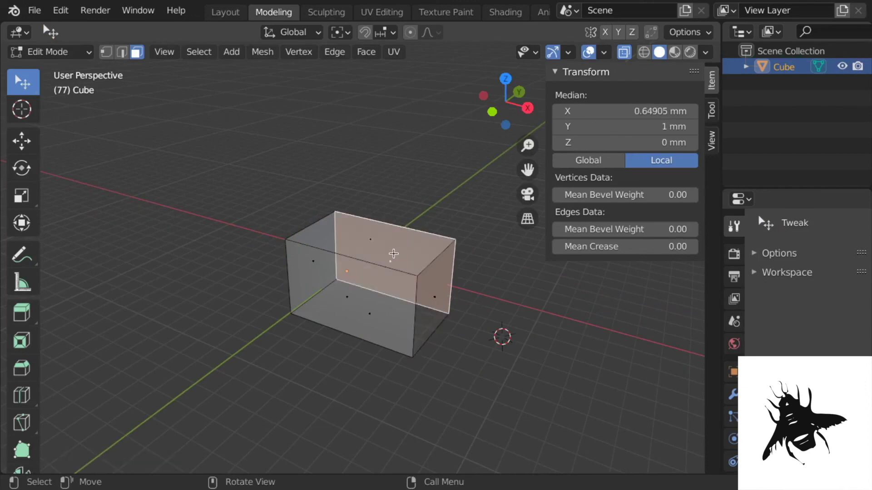
pyautogui.press('KP_7')
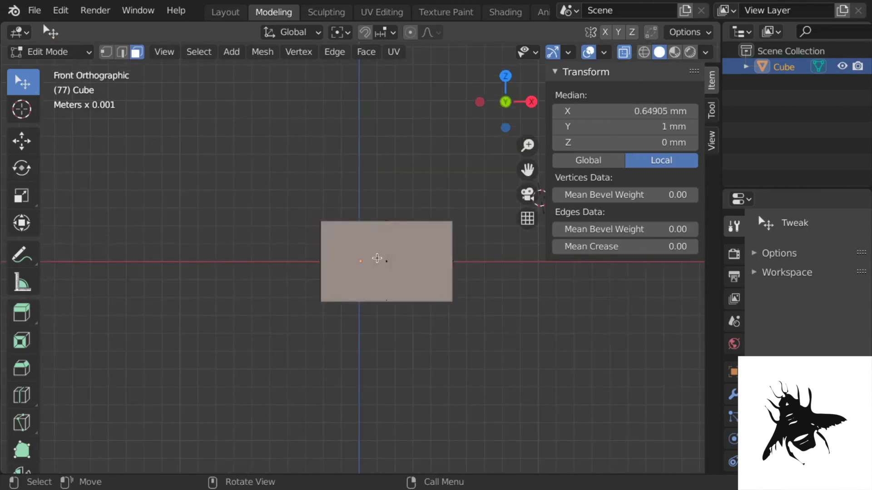
pyautogui.moveTo(474, 259); pyautogui.dragTo(346, 282, button='middle')
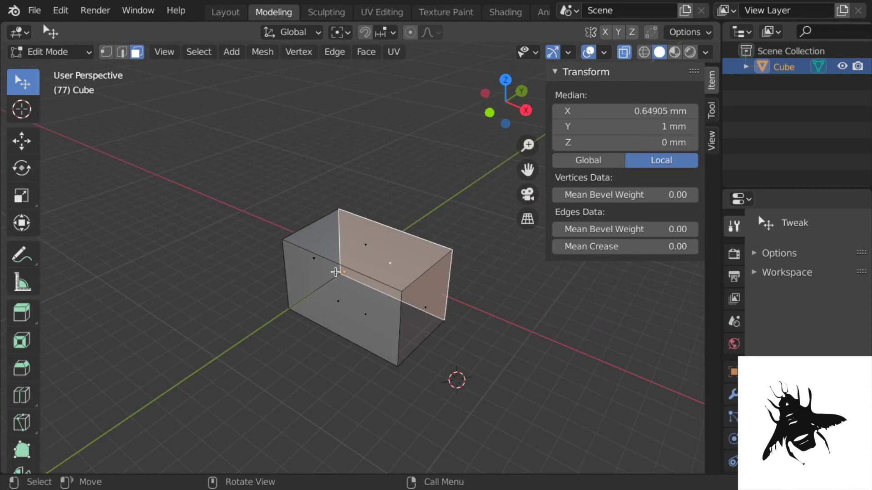
pyautogui.press('1')
pyautogui.click(291, 243)
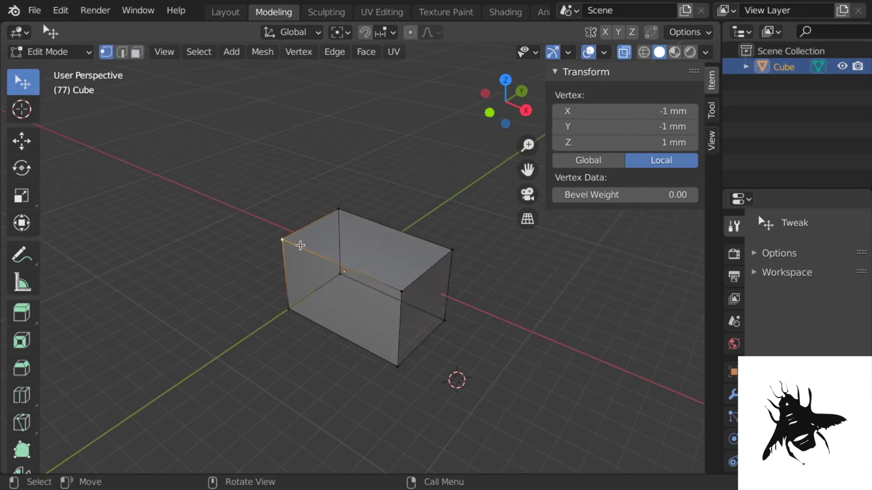
pyautogui.press('g')
pyautogui.click(193, 179)
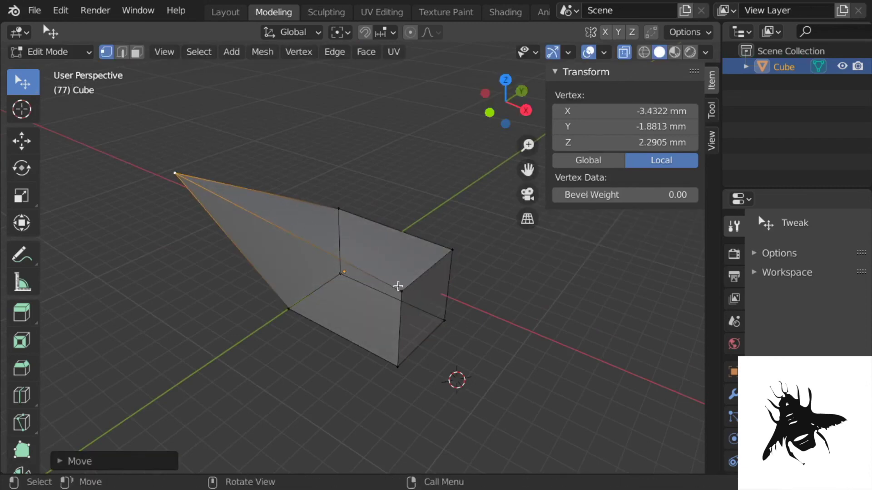
pyautogui.click(425, 304)
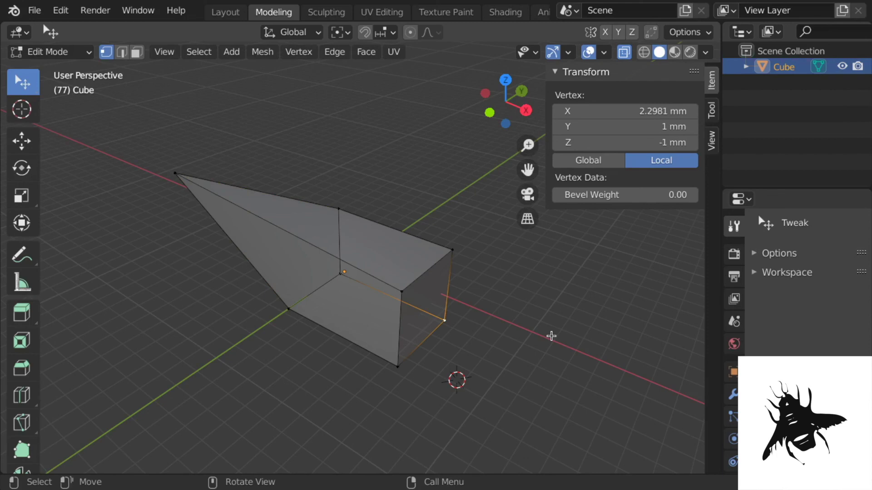
pyautogui.click(527, 309)
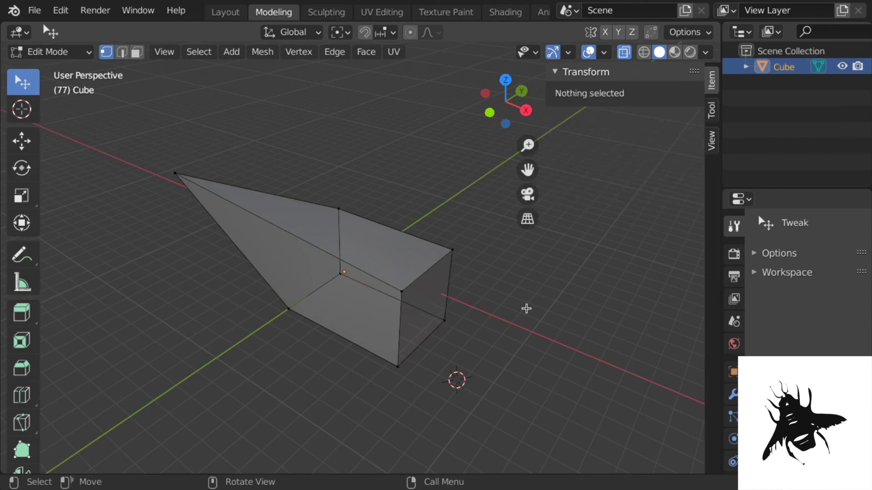